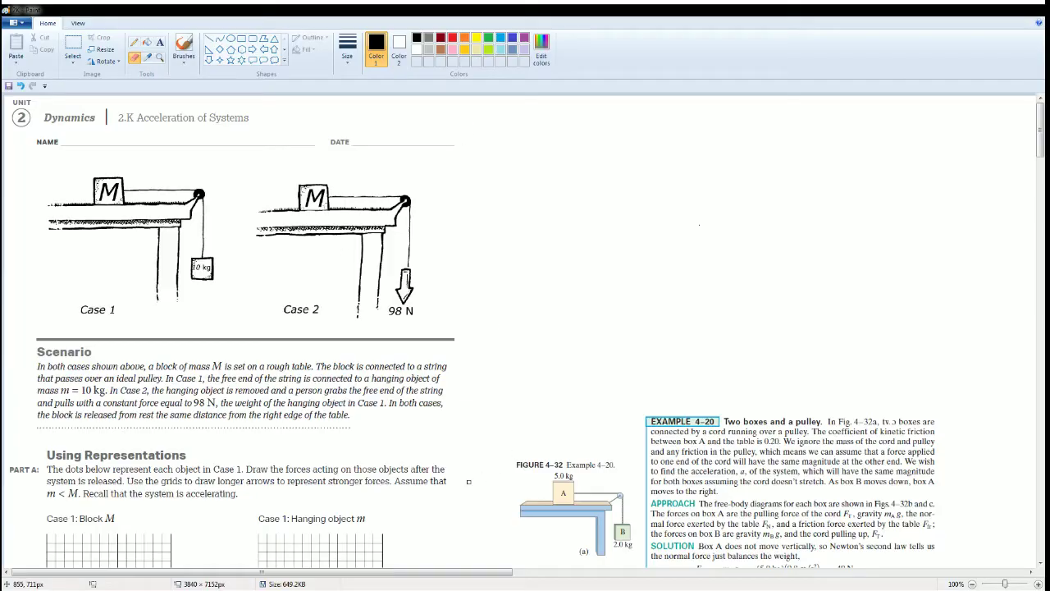
Mark the Block M grid with red arrows labelled FN upward, Fg downward and F 10kg on M rightward
{"action": "left_click_drag", "start_coordinate": [451, 579], "coordinate": [504, 579]}
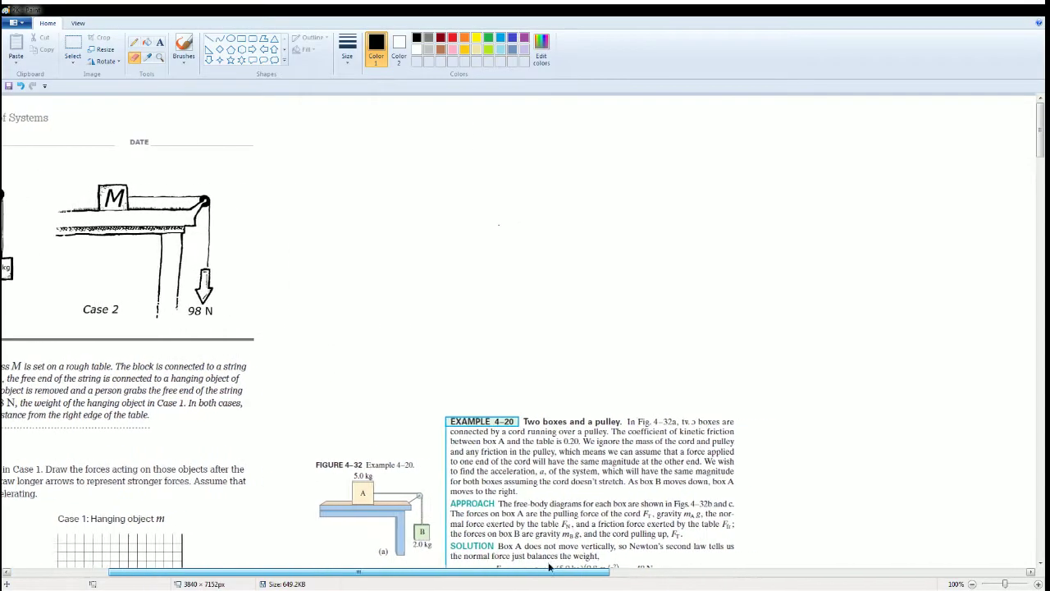
{"action": "scroll", "coordinate": [523, 495], "scroll_direction": "up", "scroll_amount": 1, "text": "ctrl"}
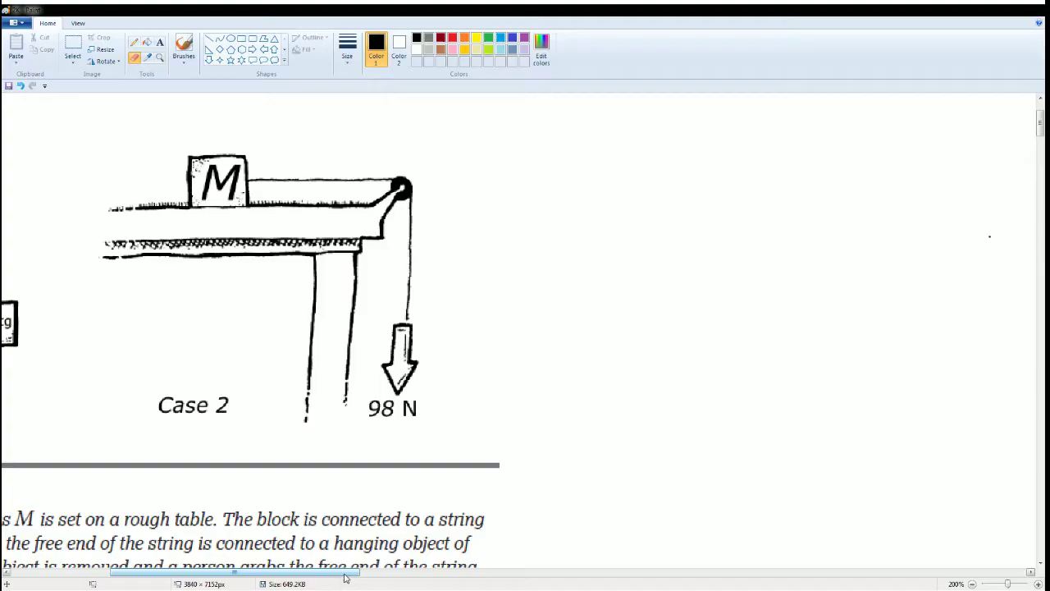
{"action": "left_click_drag", "start_coordinate": [346, 580], "coordinate": [535, 579]}
{"action": "scroll", "coordinate": [429, 432], "scroll_direction": "down", "scroll_amount": 3}
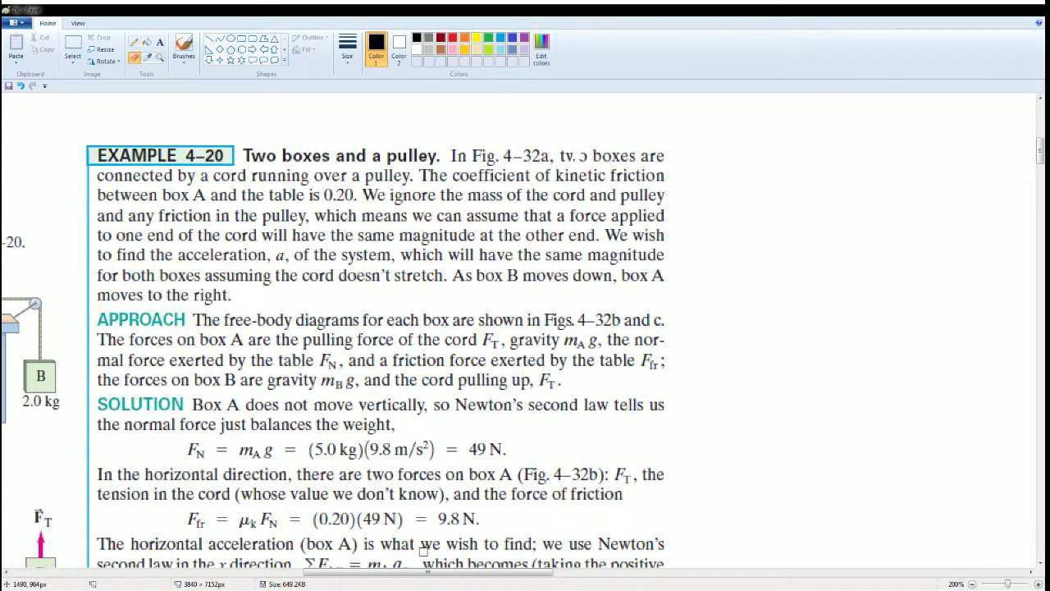
{"action": "left_click_drag", "start_coordinate": [410, 579], "coordinate": [349, 580]}
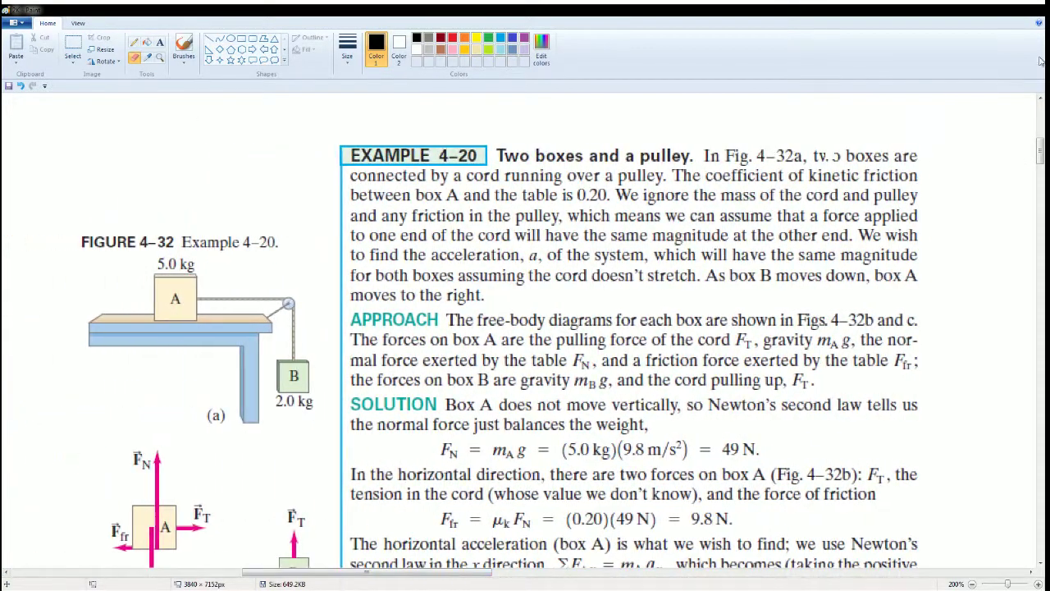
{"action": "scroll", "coordinate": [1039, 154], "scroll_direction": "down", "scroll_amount": 3}
{"action": "scroll", "coordinate": [563, 330], "scroll_direction": "down", "scroll_amount": 1}
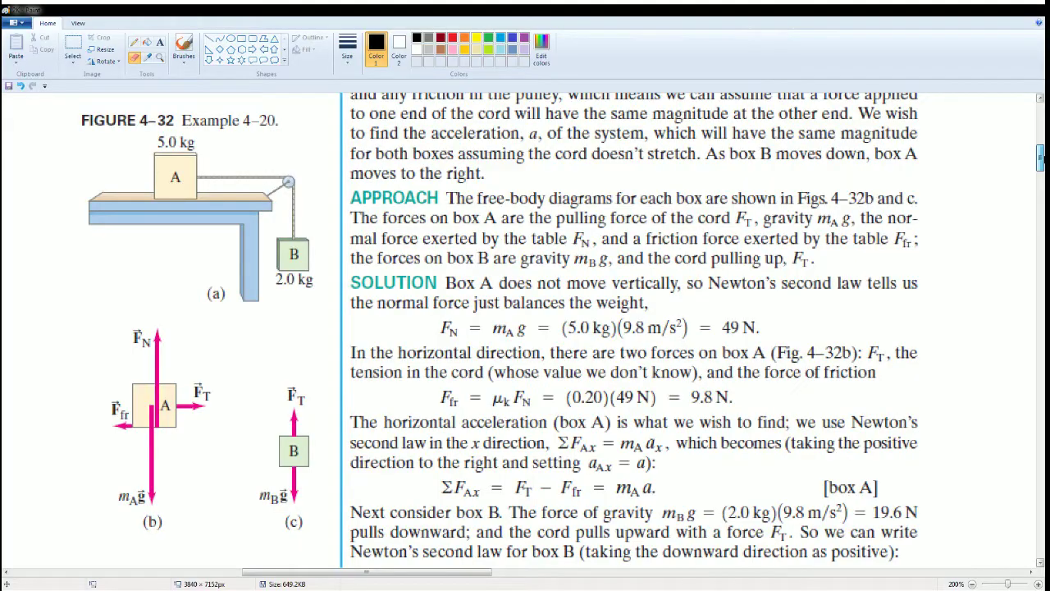
{"action": "scroll", "coordinate": [500, 328], "scroll_direction": "down", "scroll_amount": 4}
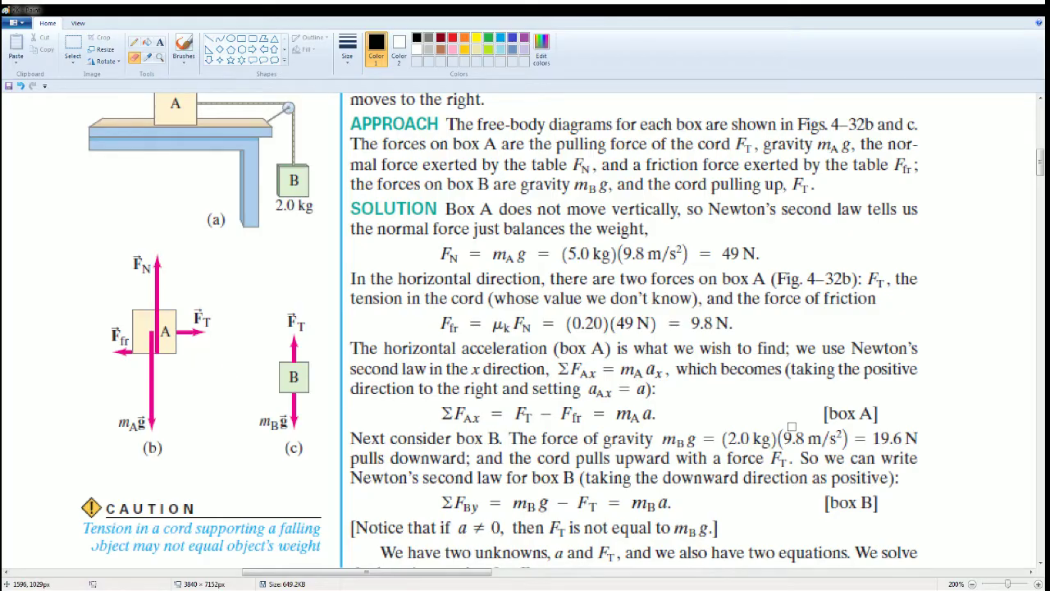
{"action": "scroll", "coordinate": [785, 435], "scroll_direction": "down", "scroll_amount": 12}
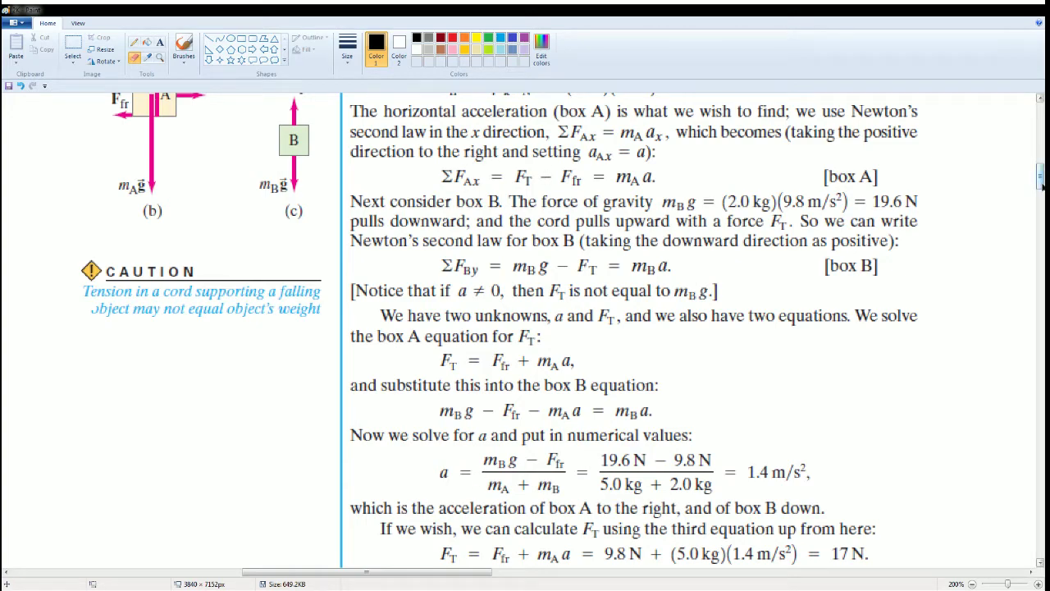
{"action": "scroll", "coordinate": [1040, 190], "scroll_direction": "down", "scroll_amount": 3}
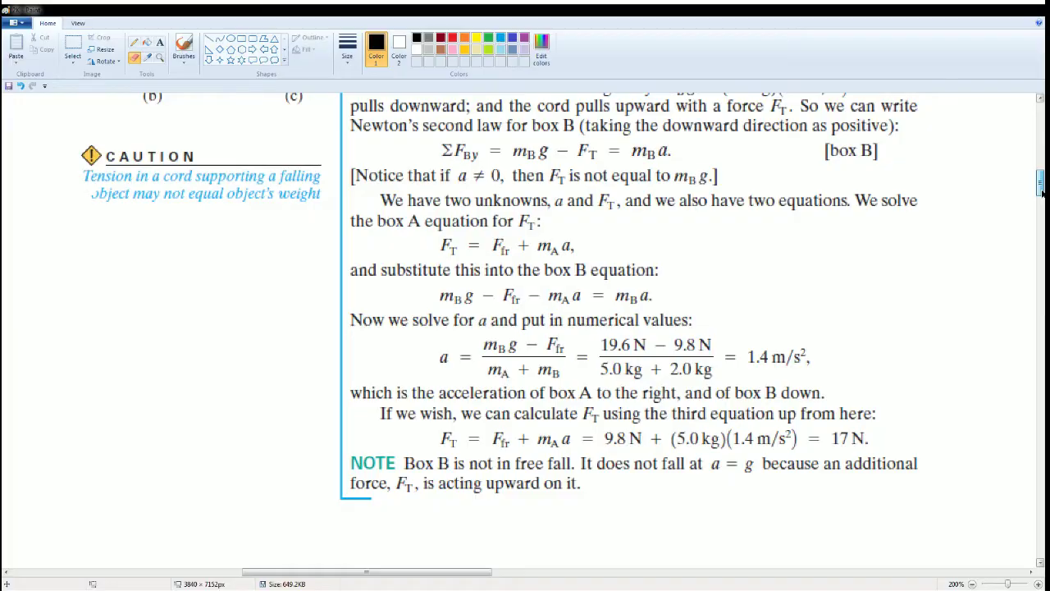
{"action": "left_click_drag", "start_coordinate": [1041, 191], "coordinate": [1041, 155]}
{"action": "left_click_drag", "start_coordinate": [373, 572], "coordinate": [137, 572]}
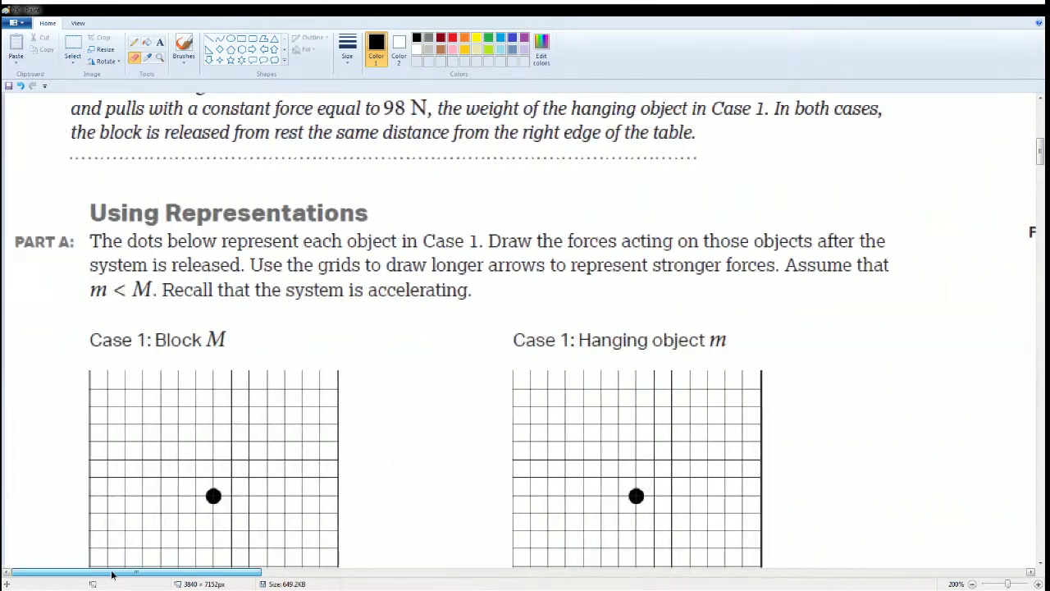
{"action": "left_click_drag", "start_coordinate": [1041, 143], "coordinate": [1040, 150]}
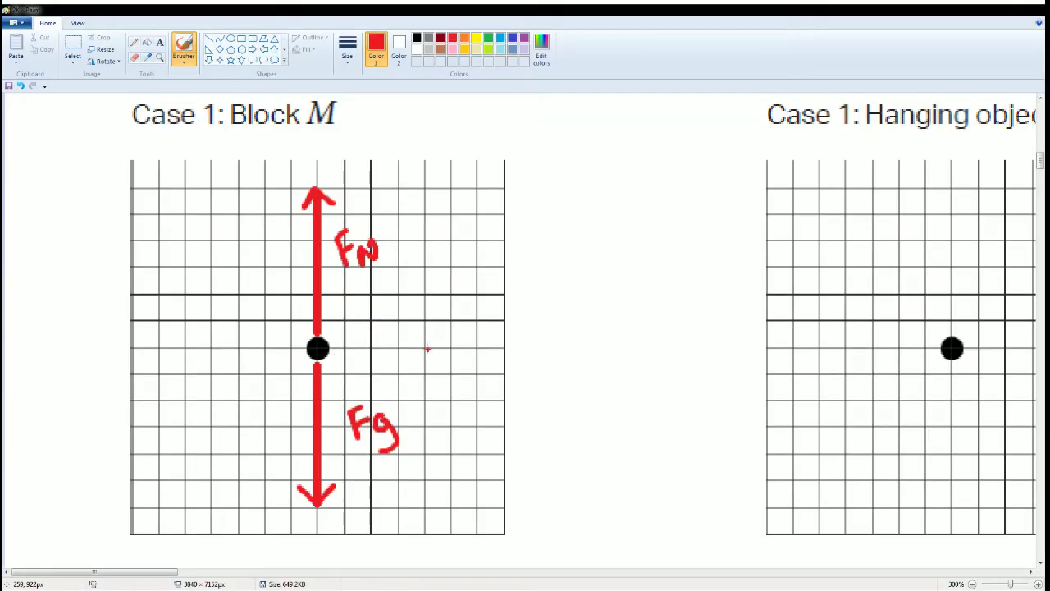
{"action": "scroll", "coordinate": [510, 318], "scroll_direction": "up", "scroll_amount": 5}
{"action": "scroll", "coordinate": [511, 318], "scroll_direction": "up", "scroll_amount": 8}
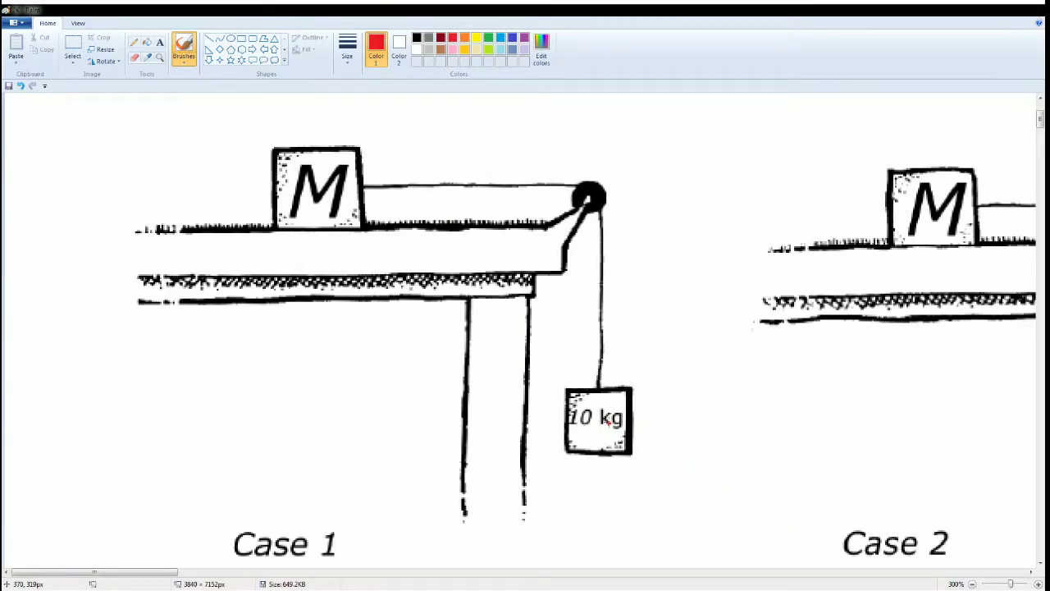
{"action": "scroll", "coordinate": [516, 433], "scroll_direction": "down", "scroll_amount": 10}
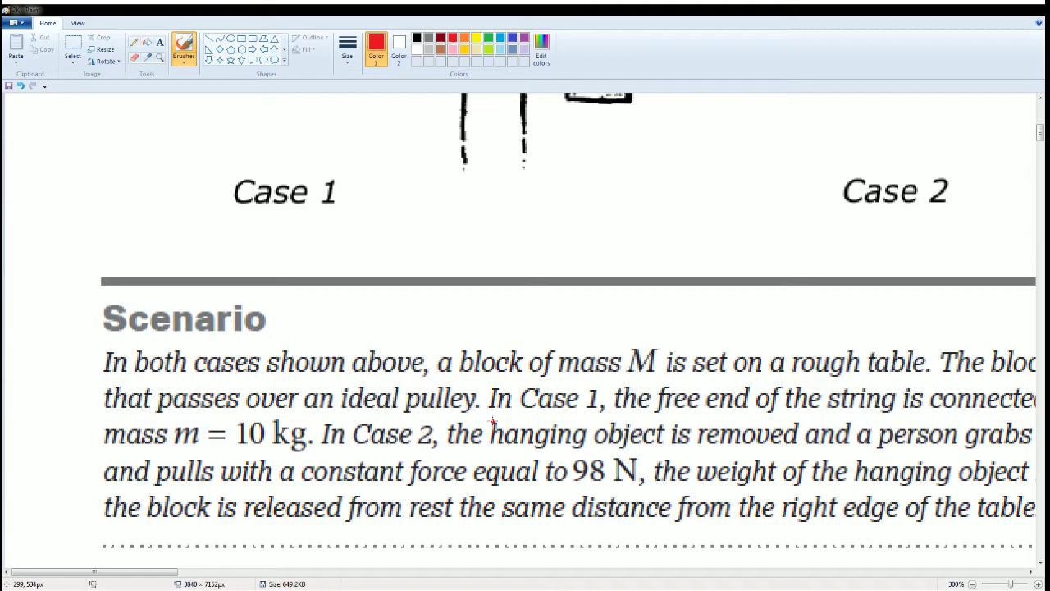
{"action": "scroll", "coordinate": [221, 439], "scroll_direction": "down", "scroll_amount": 5}
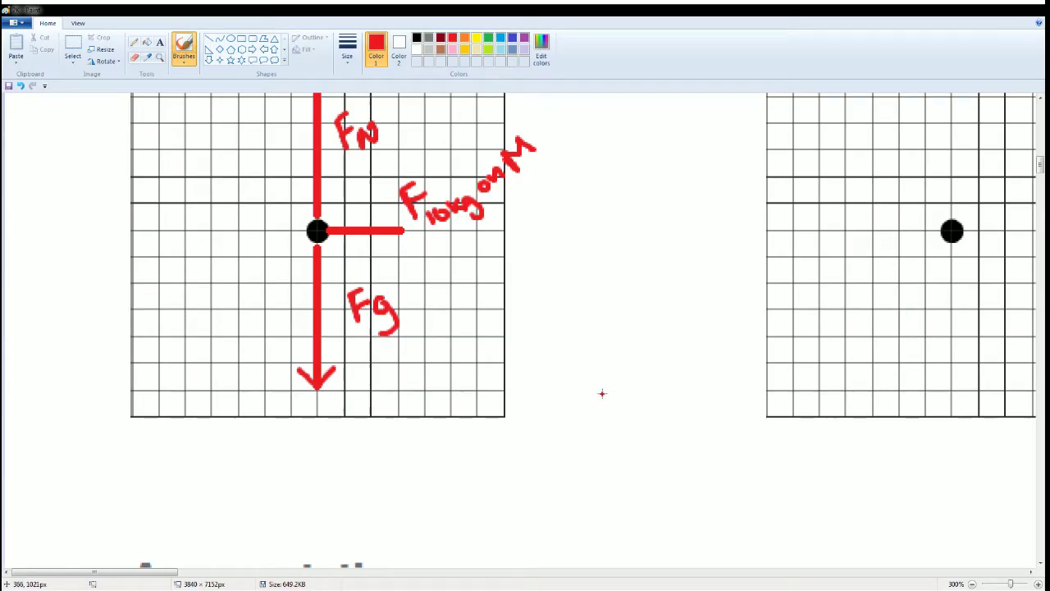
{"action": "scroll", "coordinate": [604, 402], "scroll_direction": "up", "scroll_amount": 10}
{"action": "scroll", "coordinate": [275, 344], "scroll_direction": "up", "scroll_amount": 3}
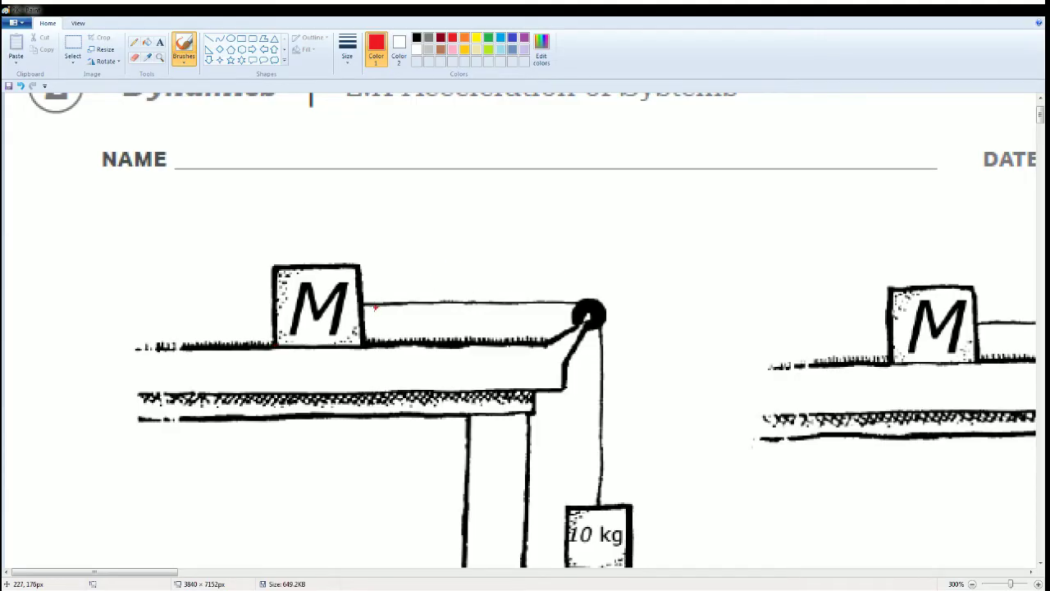
Draw a red arrow from block M along the string labelled F10kg on M
{"action": "mouse_move", "coordinate": [366, 303]}
{"action": "left_mouse_down"}
{"action": "mouse_move", "coordinate": [402, 295]}
{"action": "mouse_move", "coordinate": [400, 314]}
{"action": "left_mouse_up"}
{"action": "mouse_move", "coordinate": [419, 245]}
{"action": "left_mouse_down"}
{"action": "mouse_move", "coordinate": [413, 277]}
{"action": "mouse_move", "coordinate": [423, 260]}
{"action": "mouse_move", "coordinate": [429, 280]}
{"action": "mouse_move", "coordinate": [476, 250]}
{"action": "mouse_move", "coordinate": [471, 271]}
{"action": "left_mouse_up"}
{"action": "left_click_drag", "start_coordinate": [495, 239], "coordinate": [496, 242]}
{"action": "left_click_drag", "start_coordinate": [504, 242], "coordinate": [557, 210]}
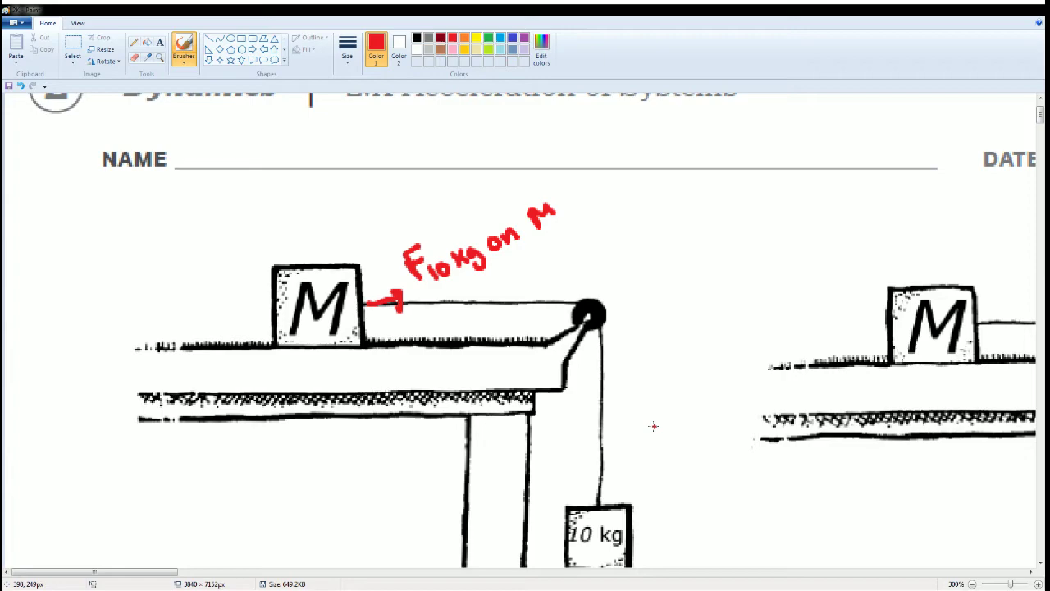
Draw a red upward arrow above the 10 kg block labelled FM on 10kg
{"action": "left_click_drag", "start_coordinate": [599, 503], "coordinate": [597, 450]}
{"action": "mouse_move", "coordinate": [589, 464]}
{"action": "left_mouse_down"}
{"action": "mouse_move", "coordinate": [597, 449]}
{"action": "mouse_move", "coordinate": [633, 473]}
{"action": "mouse_move", "coordinate": [653, 438]}
{"action": "left_mouse_up"}
{"action": "mouse_move", "coordinate": [637, 460]}
{"action": "left_mouse_down"}
{"action": "mouse_move", "coordinate": [648, 457]}
{"action": "mouse_move", "coordinate": [656, 472]}
{"action": "mouse_move", "coordinate": [679, 464]}
{"action": "mouse_move", "coordinate": [741, 392]}
{"action": "mouse_move", "coordinate": [755, 395]}
{"action": "mouse_move", "coordinate": [755, 415]}
{"action": "left_mouse_up"}
{"action": "left_click", "coordinate": [692, 446]}
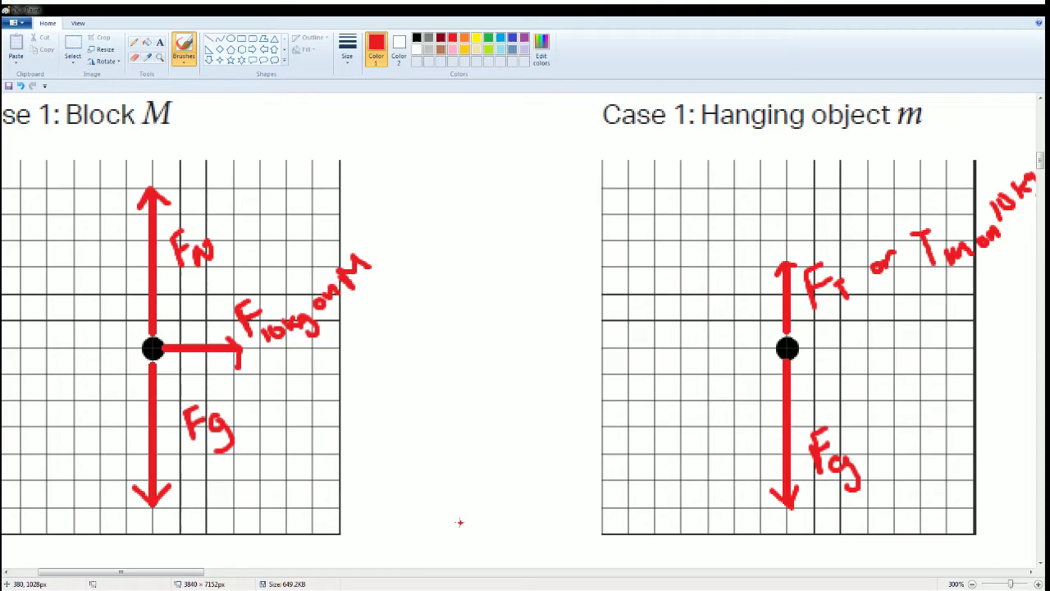
{"action": "scroll", "coordinate": [460, 522], "scroll_direction": "down", "scroll_amount": 1, "text": "ctrl"}
{"action": "left_click_drag", "start_coordinate": [168, 572], "coordinate": [131, 571]}
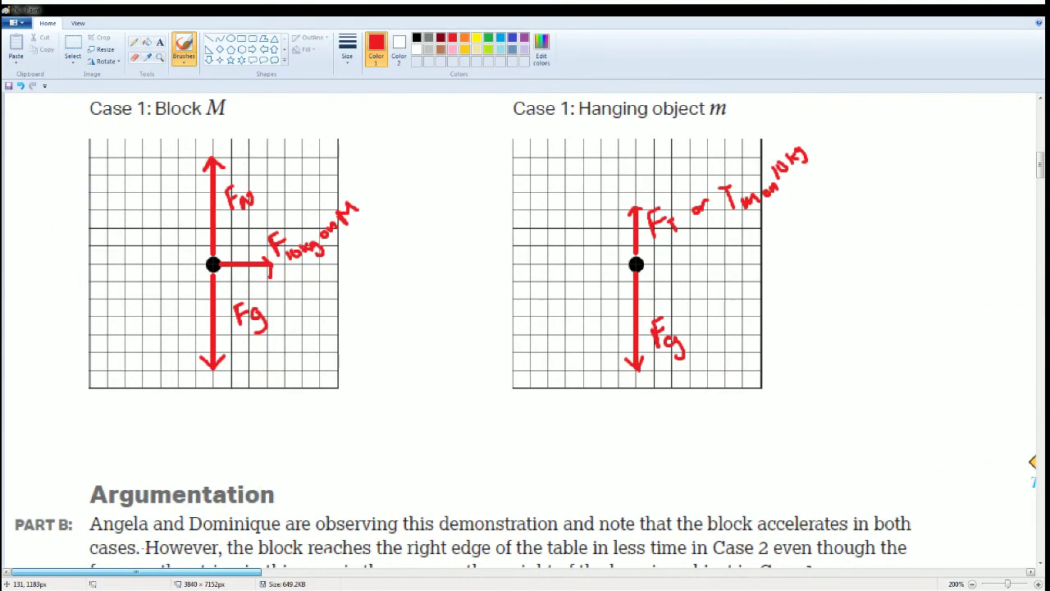
{"action": "scroll", "coordinate": [216, 453], "scroll_direction": "down", "scroll_amount": 3}
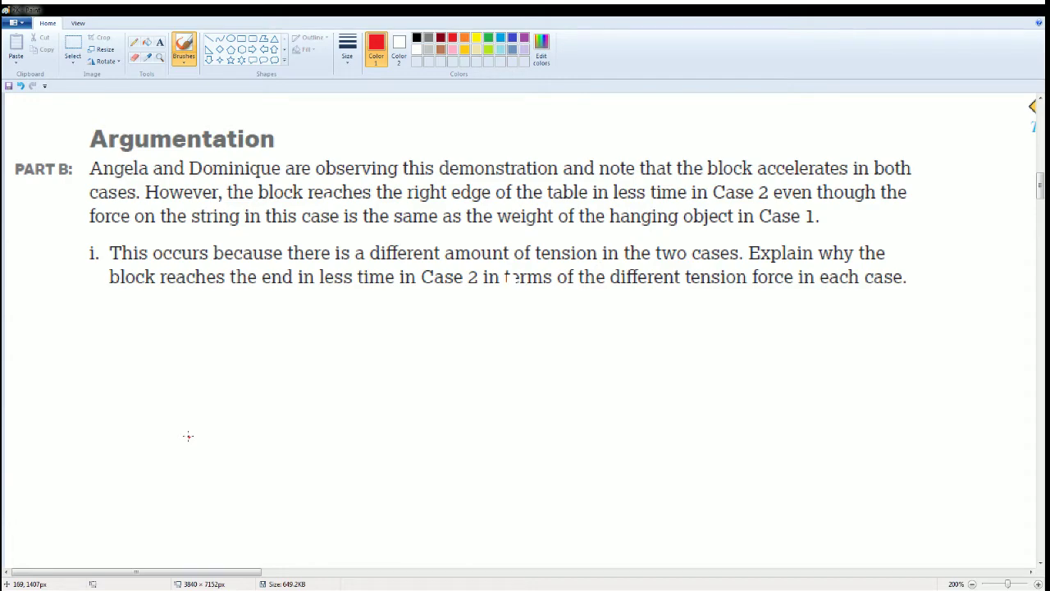
{"action": "scroll", "coordinate": [214, 432], "scroll_direction": "up", "scroll_amount": 15}
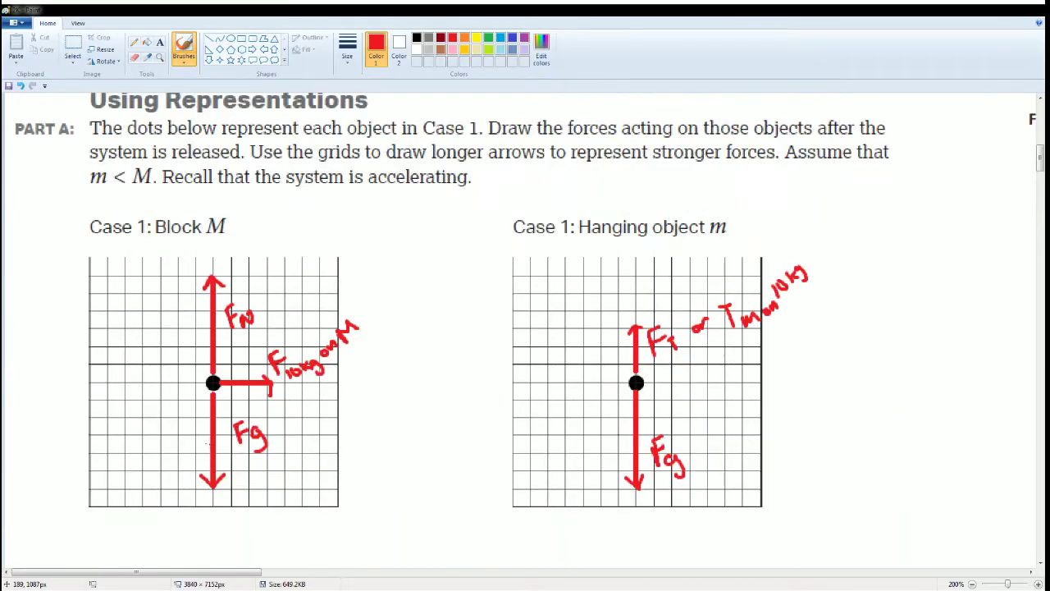
Handwrite a=9.8 and a downward arrow marked 98N in red beneath the 10 kg block
{"action": "scroll", "coordinate": [210, 444], "scroll_direction": "down", "scroll_amount": 3}
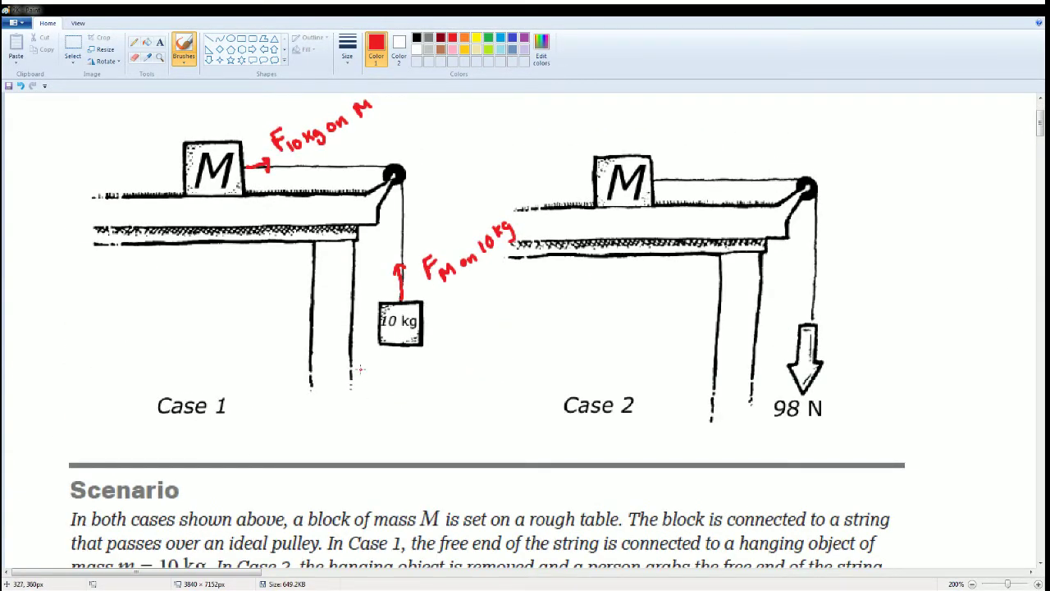
{"action": "mouse_move", "coordinate": [377, 375]}
{"action": "left_mouse_down"}
{"action": "mouse_move", "coordinate": [380, 392]}
{"action": "mouse_move", "coordinate": [391, 378]}
{"action": "left_mouse_up"}
{"action": "mouse_move", "coordinate": [382, 384]}
{"action": "left_mouse_down"}
{"action": "mouse_move", "coordinate": [401, 366]}
{"action": "mouse_move", "coordinate": [406, 381]}
{"action": "mouse_move", "coordinate": [432, 367]}
{"action": "left_mouse_up"}
{"action": "left_click", "coordinate": [419, 381]}
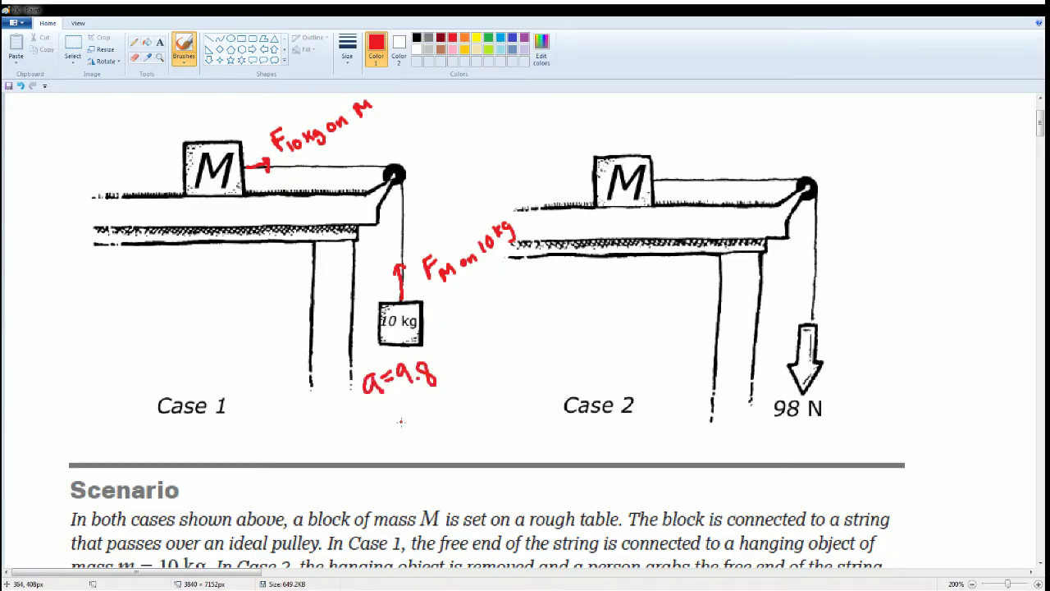
{"action": "mouse_move", "coordinate": [402, 400]}
{"action": "left_mouse_down"}
{"action": "mouse_move", "coordinate": [403, 428]}
{"action": "mouse_move", "coordinate": [424, 408]}
{"action": "mouse_move", "coordinate": [468, 399]}
{"action": "left_mouse_up"}
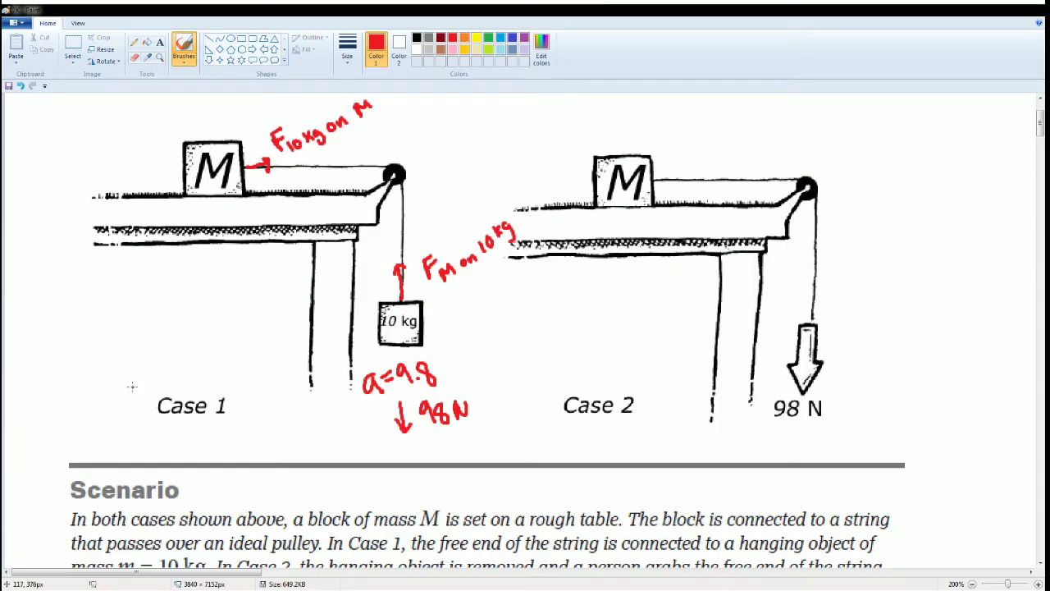
{"action": "scroll", "coordinate": [156, 382], "scroll_direction": "down", "scroll_amount": 1}
{"action": "scroll", "coordinate": [156, 382], "scroll_direction": "down", "scroll_amount": 5}
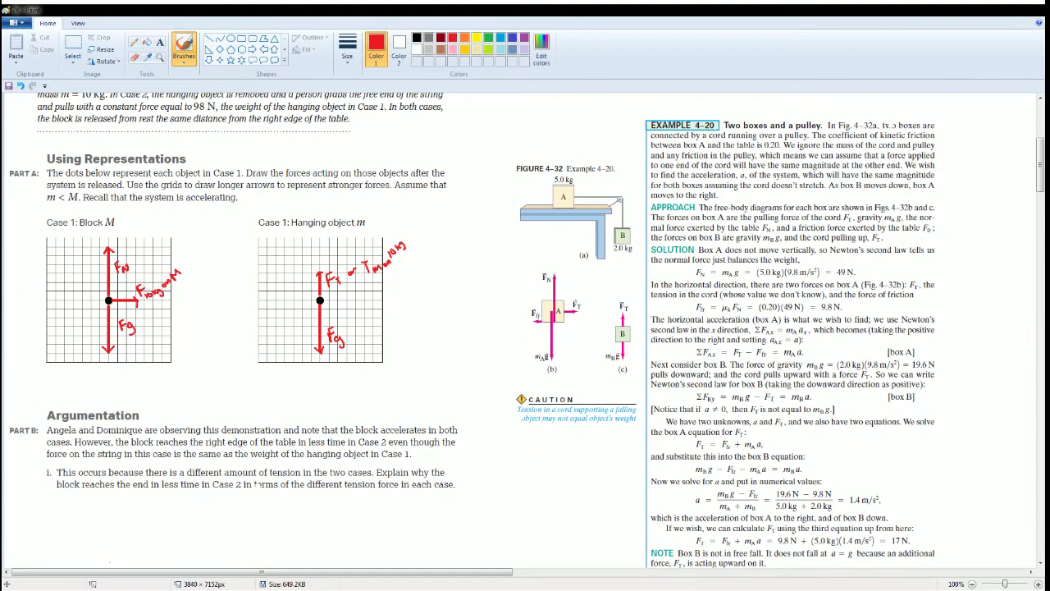
Paste the red typed Case 2 acceleration answer below Part B and fix it in place
{"action": "scroll", "coordinate": [256, 485], "scroll_direction": "down", "scroll_amount": 3}
{"action": "key", "text": "ctrl+v"}
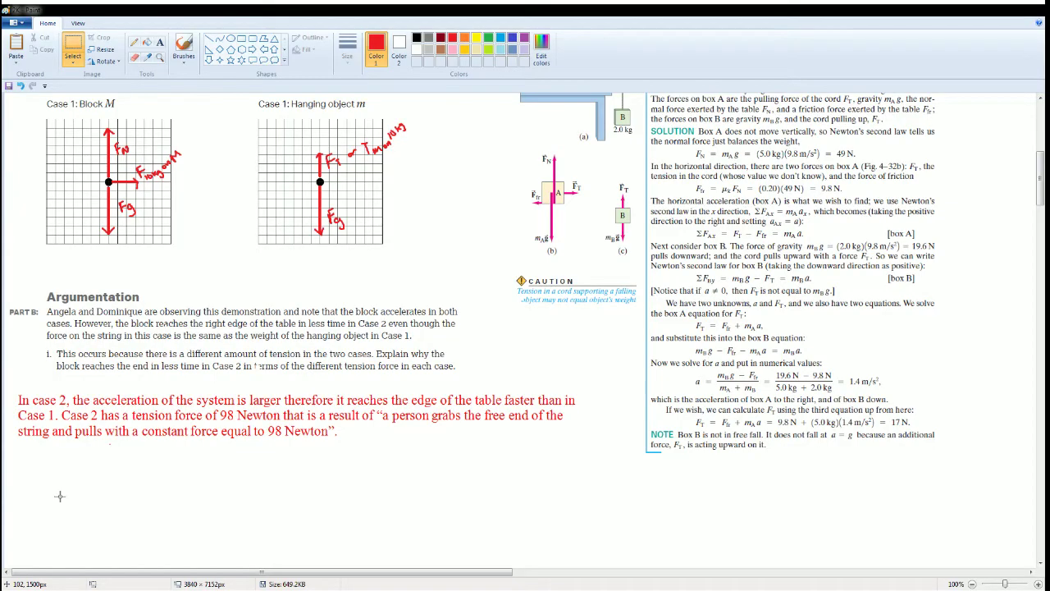
{"action": "left_click", "coordinate": [149, 507]}
{"action": "scroll", "coordinate": [148, 508], "scroll_direction": "up", "scroll_amount": 10}
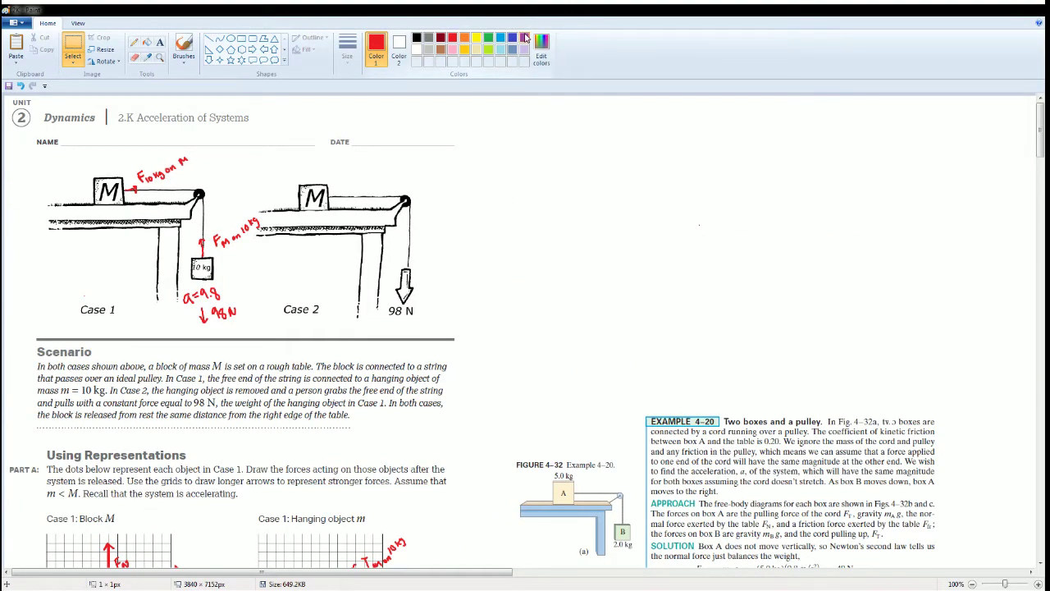
Draw a blue brush X across the a=9.8 and 98N notes under the 10 kg block
{"action": "left_click", "coordinate": [512, 38]}
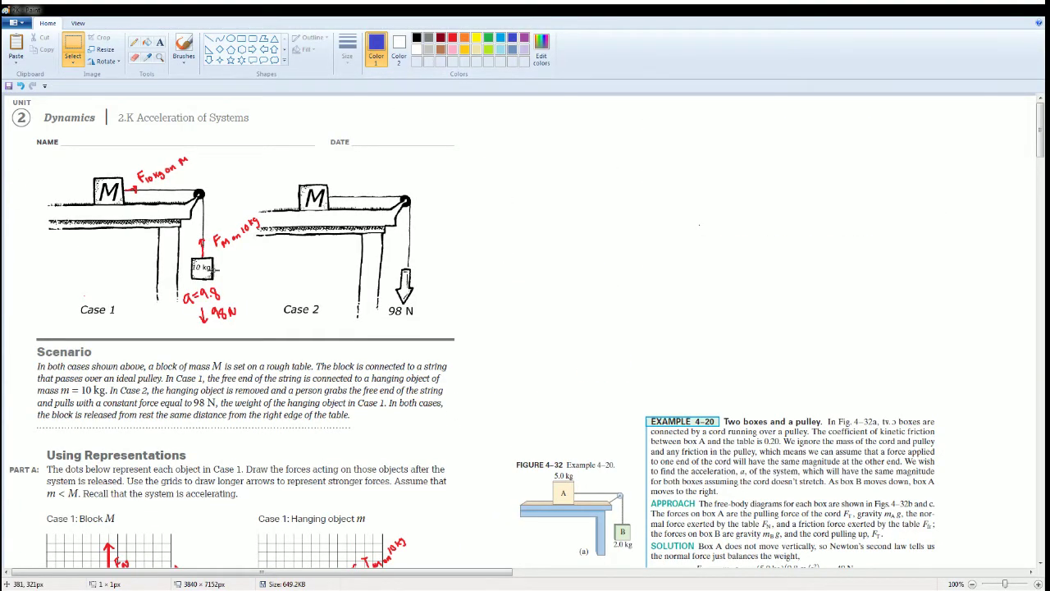
{"action": "left_click", "coordinate": [182, 51]}
{"action": "left_click_drag", "start_coordinate": [219, 280], "coordinate": [201, 326]}
{"action": "left_click_drag", "start_coordinate": [182, 284], "coordinate": [237, 313]}
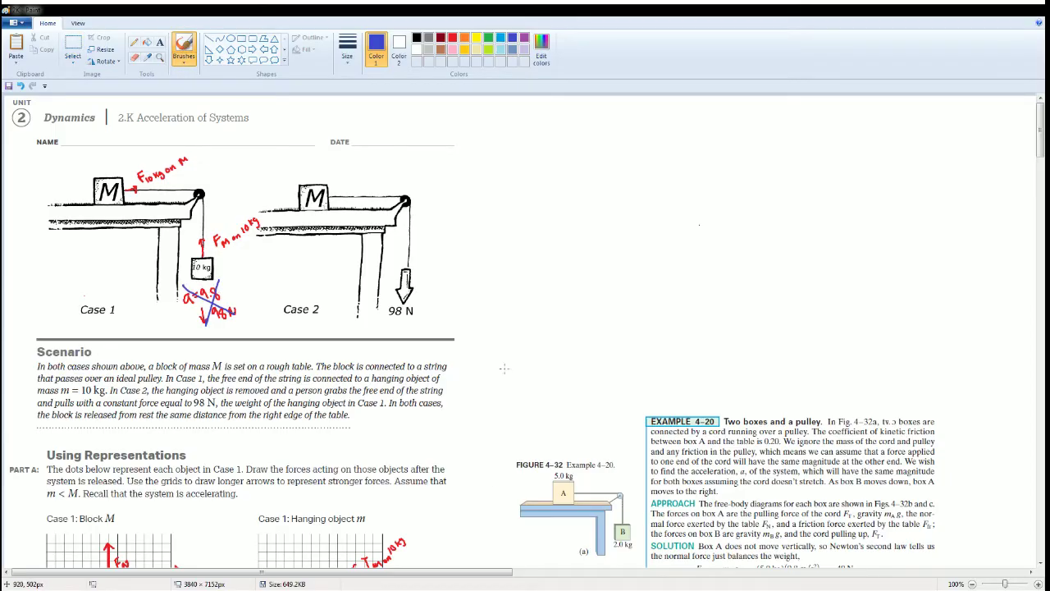
{"action": "scroll", "coordinate": [503, 368], "scroll_direction": "down", "scroll_amount": 10}
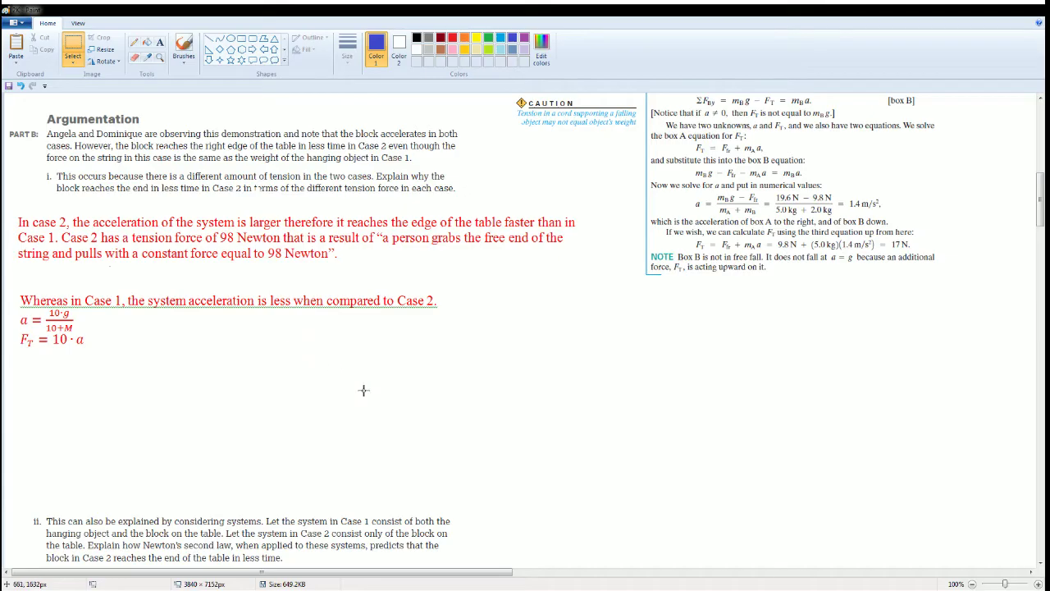
Undo the last edit on the worksheet
{"action": "scroll", "coordinate": [386, 410], "scroll_direction": "up", "scroll_amount": 3}
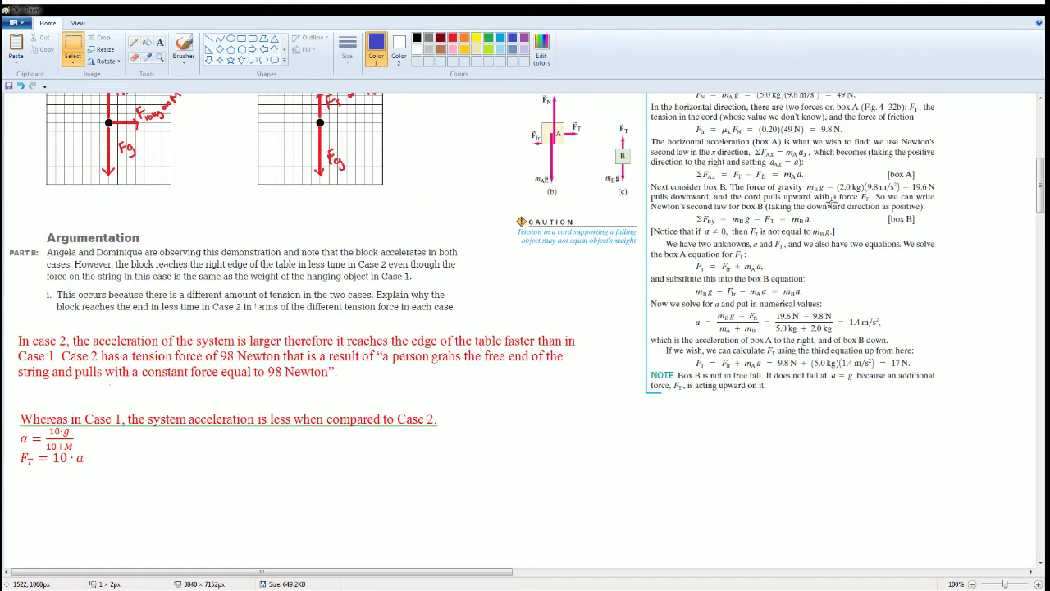
{"action": "scroll", "coordinate": [147, 440], "scroll_direction": "down", "scroll_amount": 9}
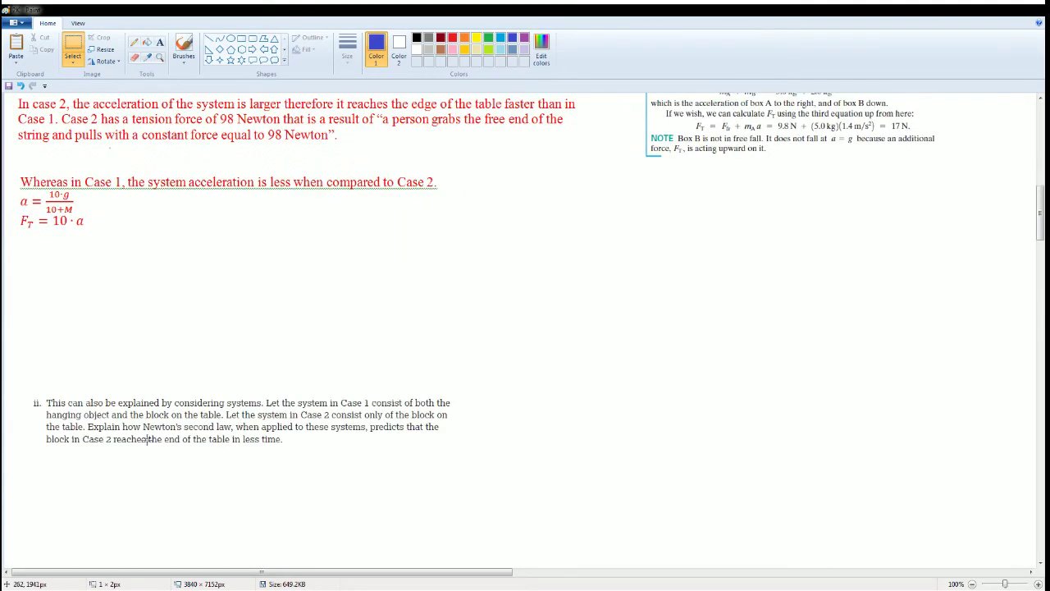
{"action": "scroll", "coordinate": [147, 353], "scroll_direction": "up", "scroll_amount": 6}
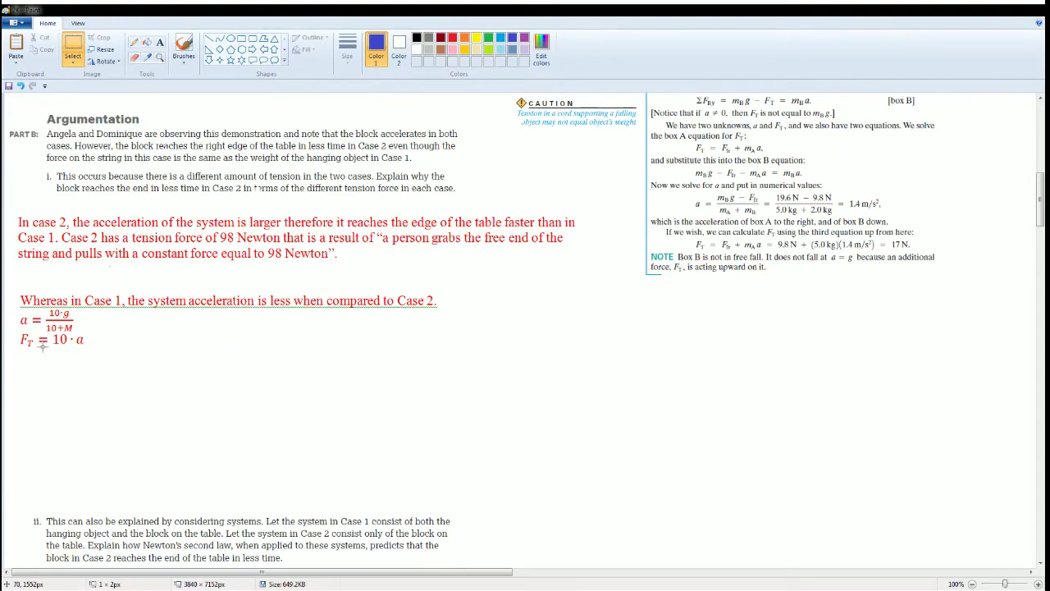
{"action": "key", "text": "ctrl+z"}
Paste the red derivation setting Case 1 tension to 98 N, giving a=9.8 and M=0
{"action": "left_click_drag", "start_coordinate": [151, 374], "coordinate": [153, 376]}
{"action": "left_click", "coordinate": [107, 328]}
{"action": "key", "text": "ctrl+v"}
Move the pasted tension working beneath F_T = 10·a, above question ii, and commit it
{"action": "left_click_drag", "start_coordinate": [118, 172], "coordinate": [121, 431]}
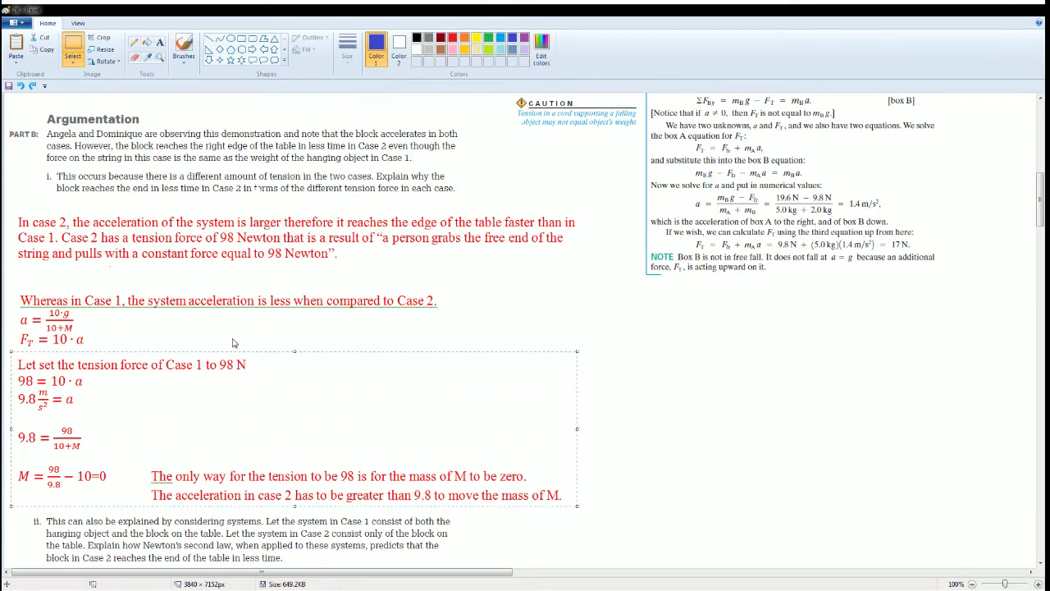
{"action": "left_click_drag", "start_coordinate": [167, 311], "coordinate": [185, 322]}
{"action": "left_click", "coordinate": [229, 358]}
{"action": "scroll", "coordinate": [377, 238], "scroll_direction": "up", "scroll_amount": 5}
{"action": "scroll", "coordinate": [394, 190], "scroll_direction": "down", "scroll_amount": 3}
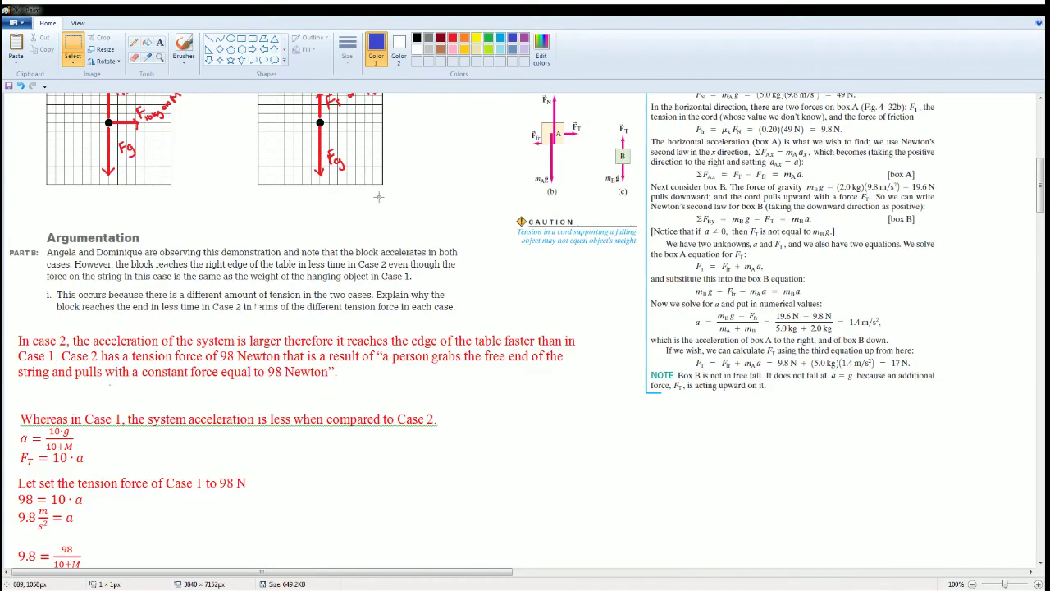
{"action": "scroll", "coordinate": [109, 509], "scroll_direction": "down", "scroll_amount": 3}
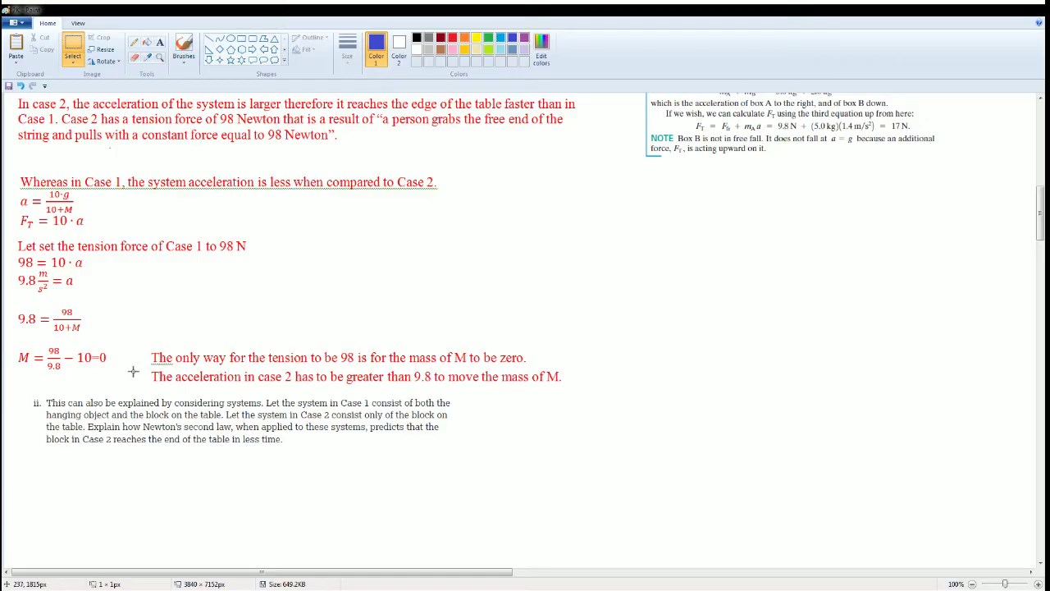
{"action": "left_click_drag", "start_coordinate": [199, 351], "coordinate": [201, 358]}
{"action": "left_click", "coordinate": [173, 339]}
Handwrite a>9.8 m/s² in blue with the brush beside Case 2's 98 N arrow
{"action": "scroll", "coordinate": [162, 355], "scroll_direction": "up", "scroll_amount": 13}
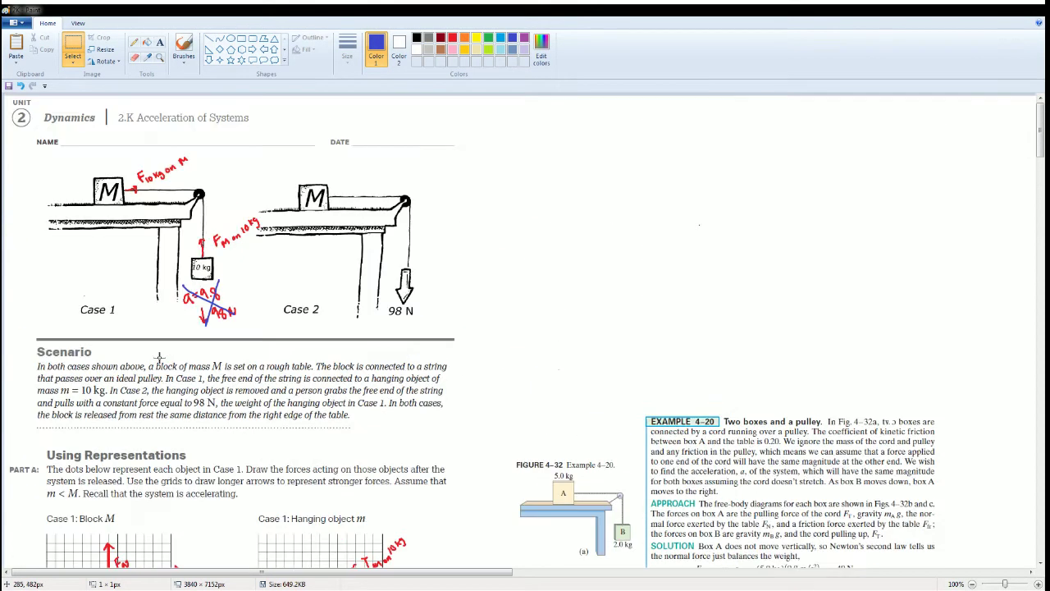
{"action": "scroll", "coordinate": [160, 356], "scroll_direction": "down", "scroll_amount": 10}
{"action": "scroll", "coordinate": [160, 356], "scroll_direction": "up", "scroll_amount": 10}
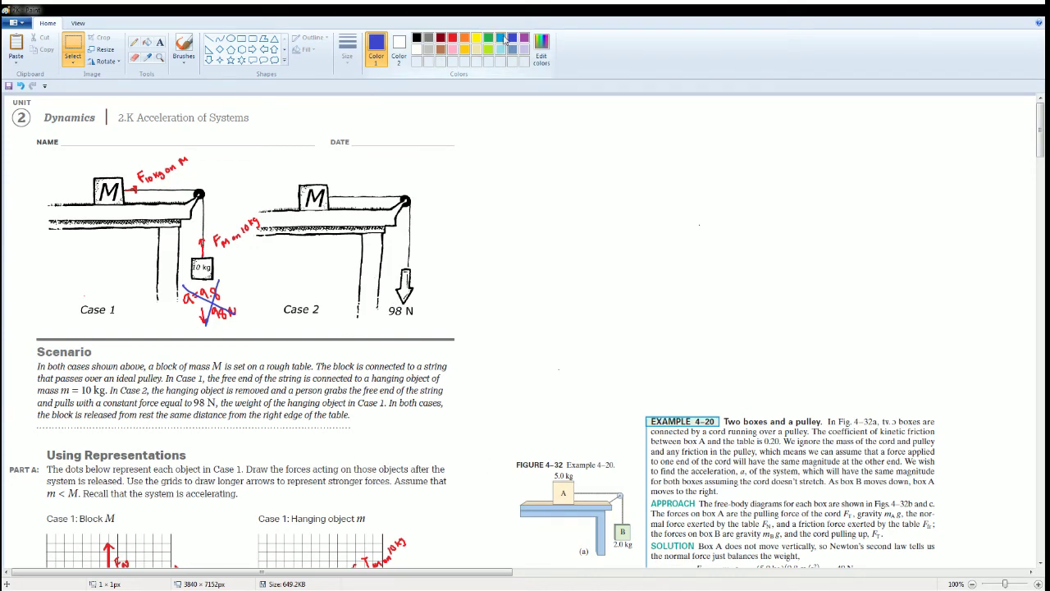
{"action": "left_click", "coordinate": [184, 48]}
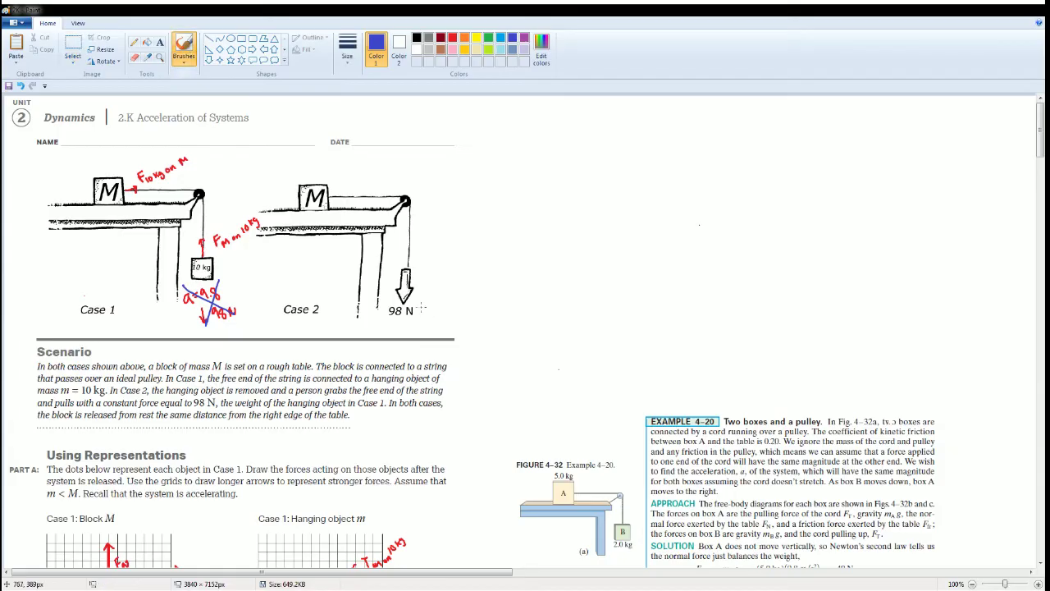
{"action": "mouse_move", "coordinate": [416, 332]}
{"action": "left_mouse_down"}
{"action": "mouse_move", "coordinate": [459, 324]}
{"action": "mouse_move", "coordinate": [453, 313]}
{"action": "mouse_move", "coordinate": [472, 327]}
{"action": "mouse_move", "coordinate": [502, 317]}
{"action": "left_mouse_up"}
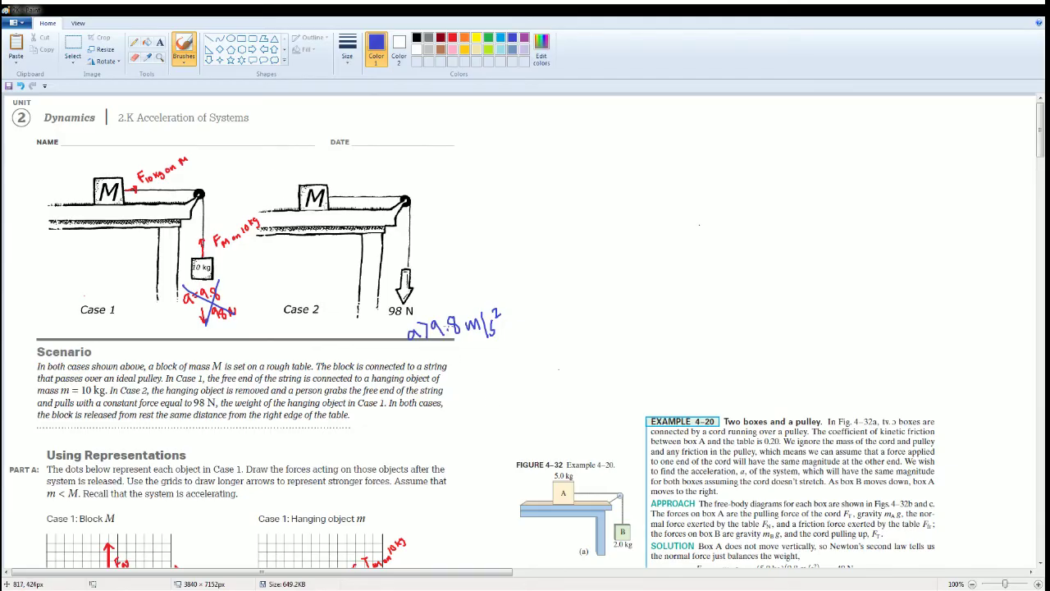
{"action": "scroll", "coordinate": [435, 355], "scroll_direction": "down", "scroll_amount": 10}
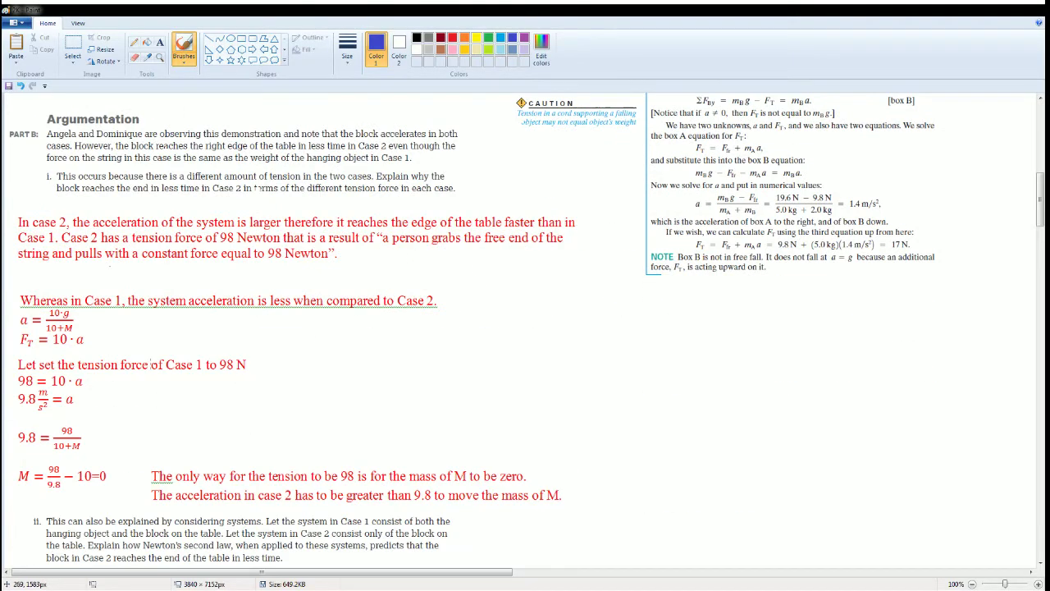
Place the a = ΣF/m answer explaining Case 1's larger mass and slower acceleration below question ii
{"action": "scroll", "coordinate": [1008, 223], "scroll_direction": "down", "scroll_amount": 2}
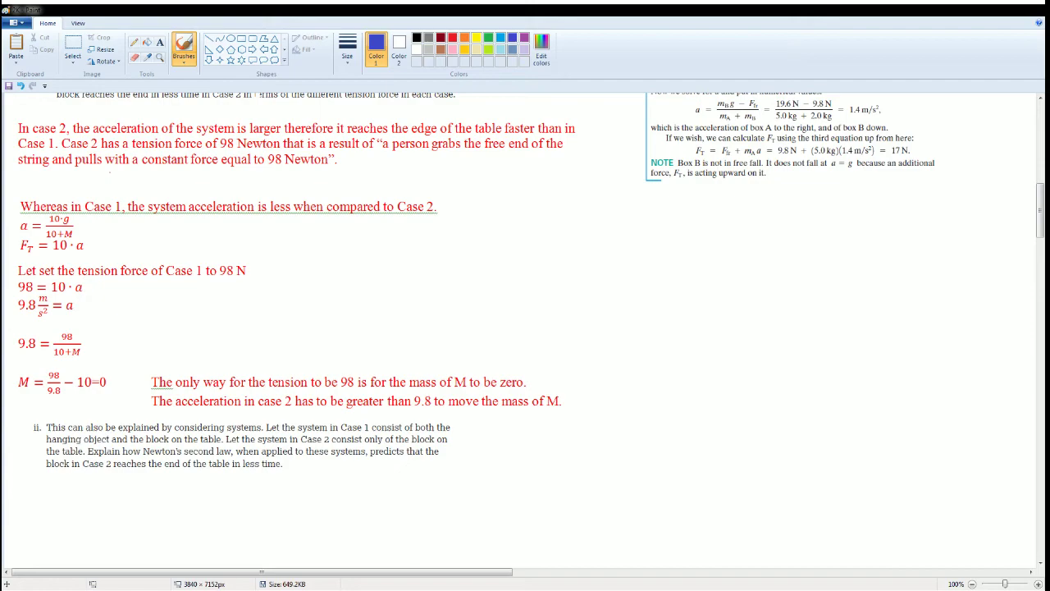
{"action": "left_click", "coordinate": [73, 49]}
{"action": "scroll", "coordinate": [86, 411], "scroll_direction": "down", "scroll_amount": 5}
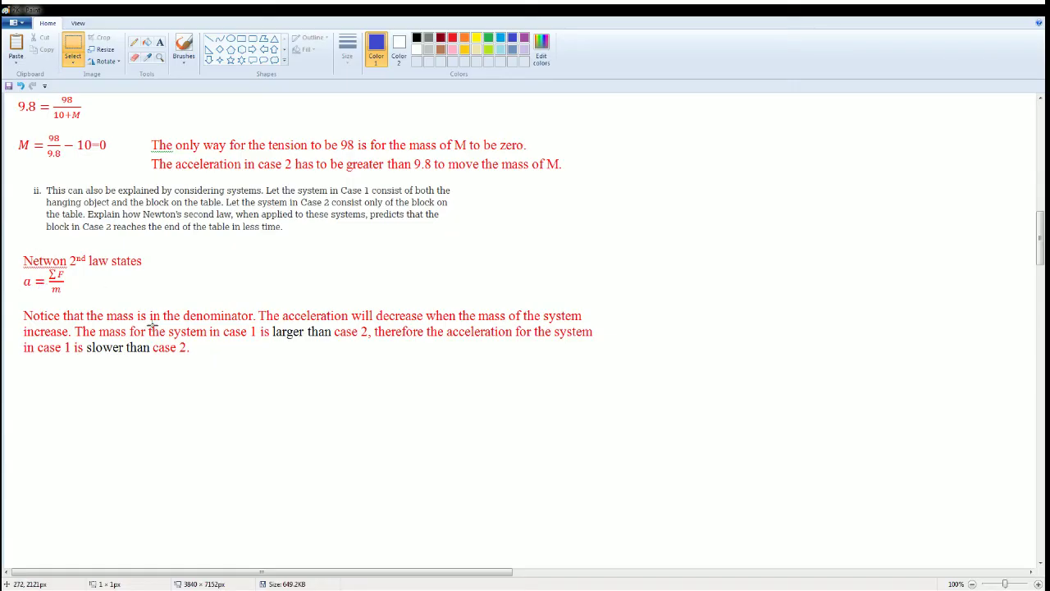
{"action": "scroll", "coordinate": [225, 434], "scroll_direction": "up", "scroll_amount": 3}
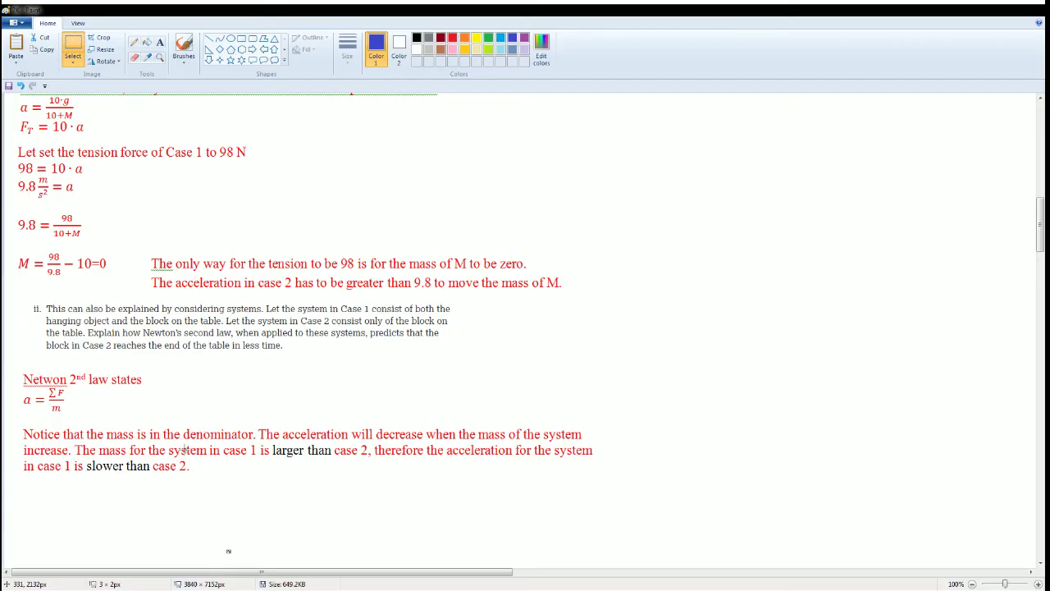
{"action": "scroll", "coordinate": [228, 550], "scroll_direction": "up", "scroll_amount": 14}
{"action": "scroll", "coordinate": [200, 396], "scroll_direction": "down", "scroll_amount": 8}
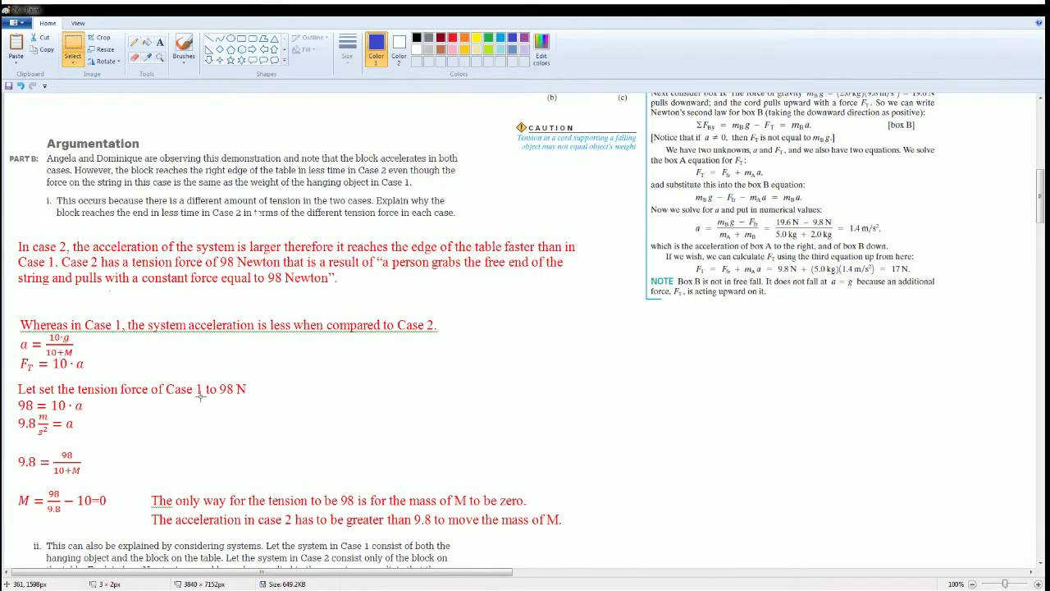
{"action": "scroll", "coordinate": [200, 397], "scroll_direction": "up", "scroll_amount": 12}
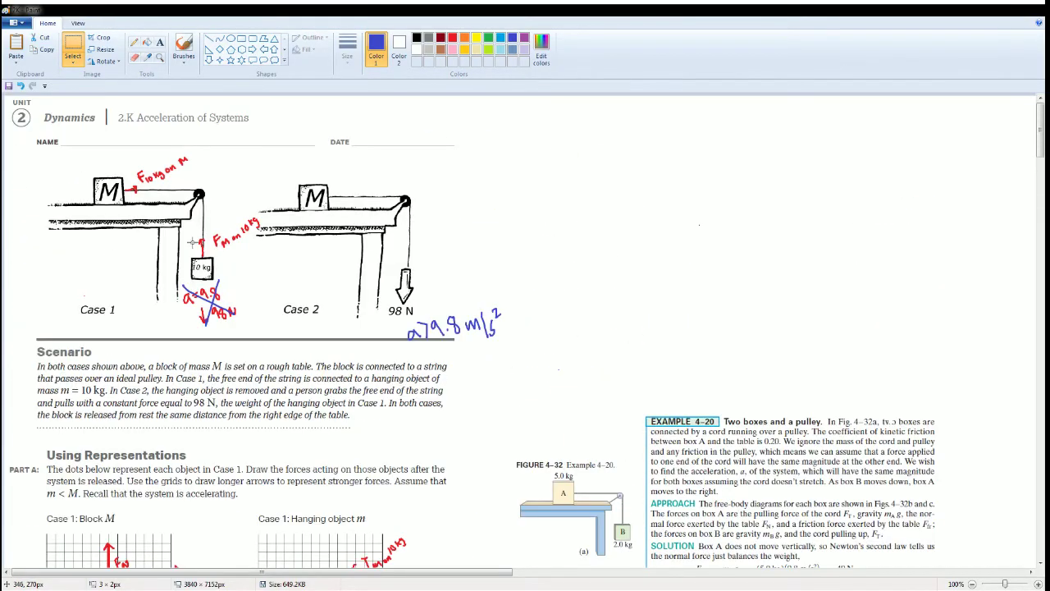
{"action": "scroll", "coordinate": [380, 246], "scroll_direction": "down", "scroll_amount": 3}
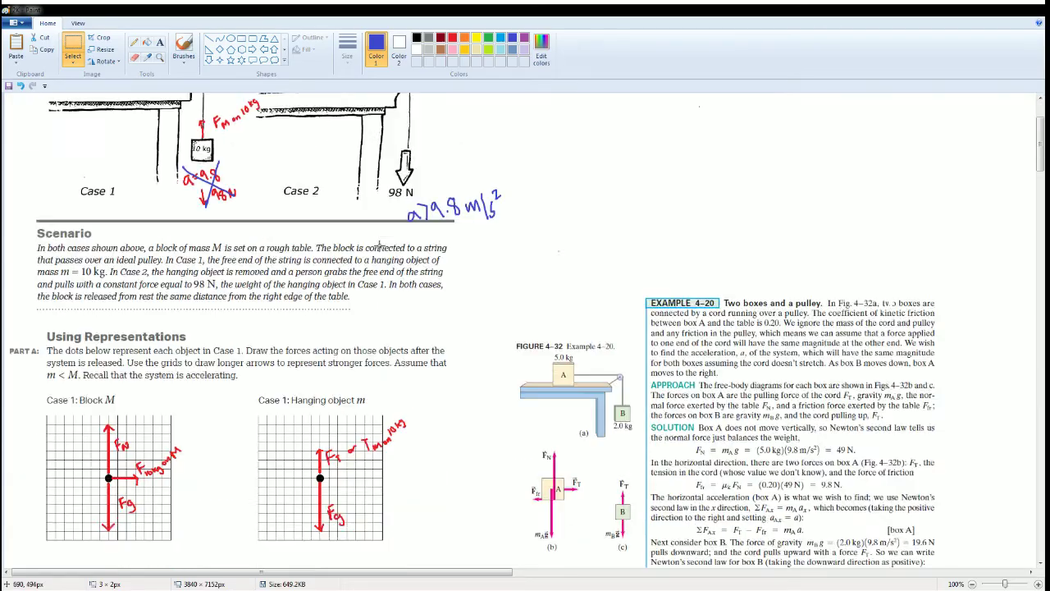
{"action": "scroll", "coordinate": [380, 246], "scroll_direction": "down", "scroll_amount": 20}
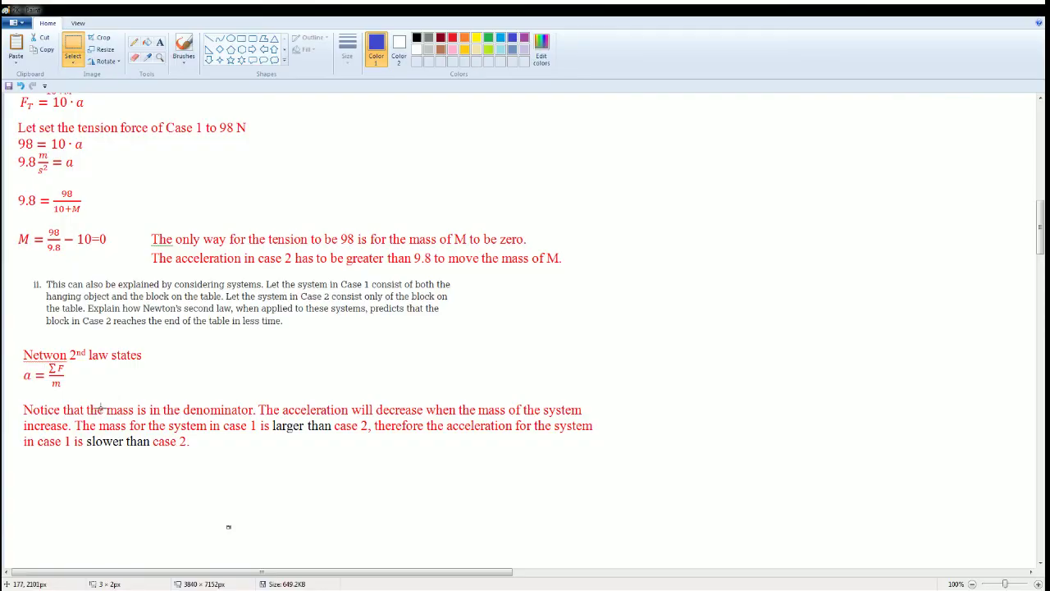
{"action": "scroll", "coordinate": [100, 408], "scroll_direction": "up", "scroll_amount": 12}
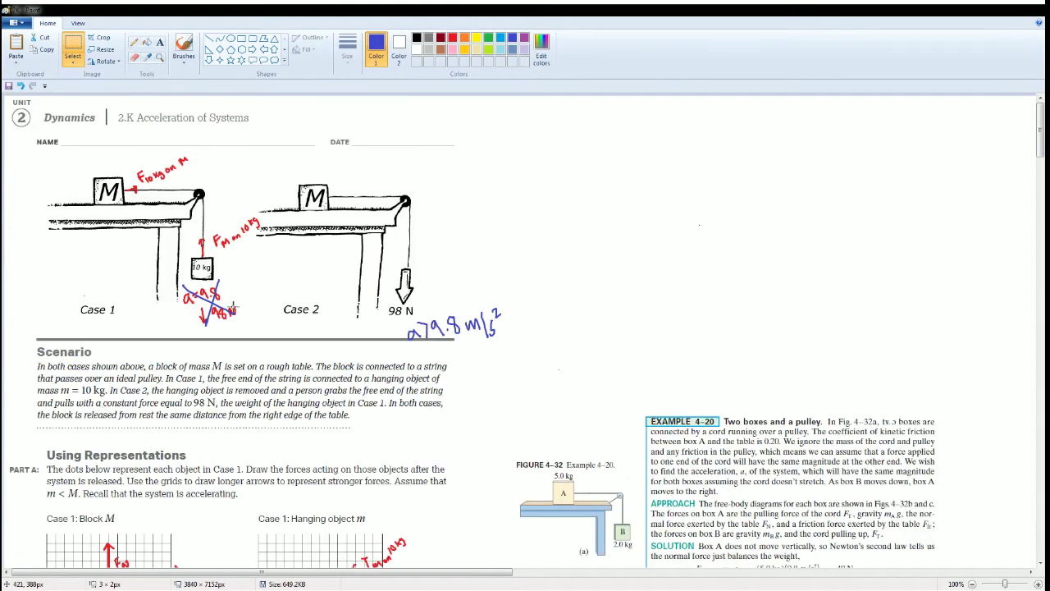
{"action": "scroll", "coordinate": [285, 235], "scroll_direction": "up", "scroll_amount": 2}
{"action": "scroll", "coordinate": [280, 245], "scroll_direction": "down", "scroll_amount": 15}
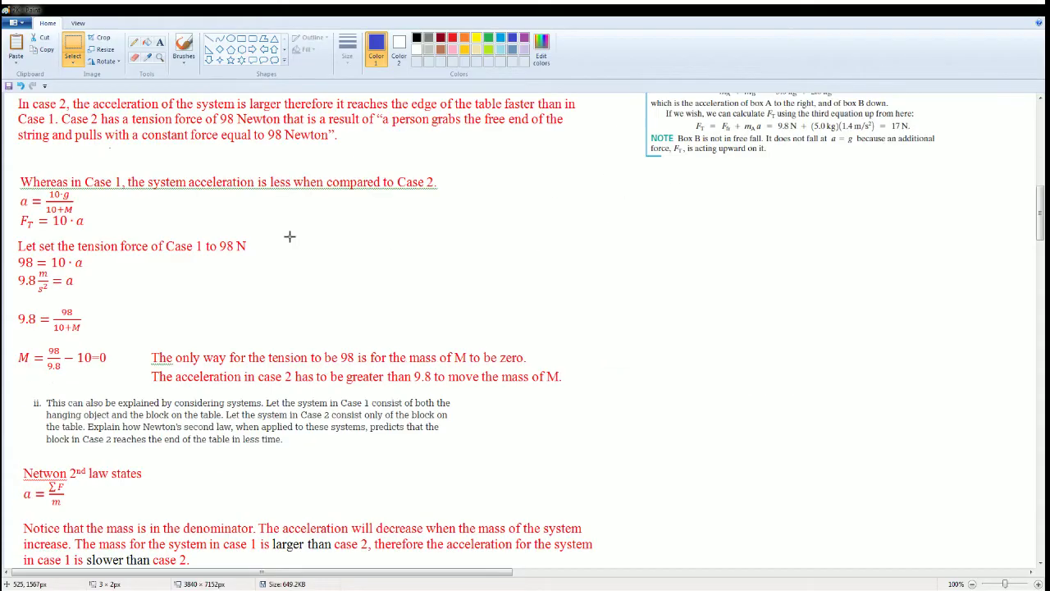
{"action": "scroll", "coordinate": [252, 290], "scroll_direction": "up", "scroll_amount": 3}
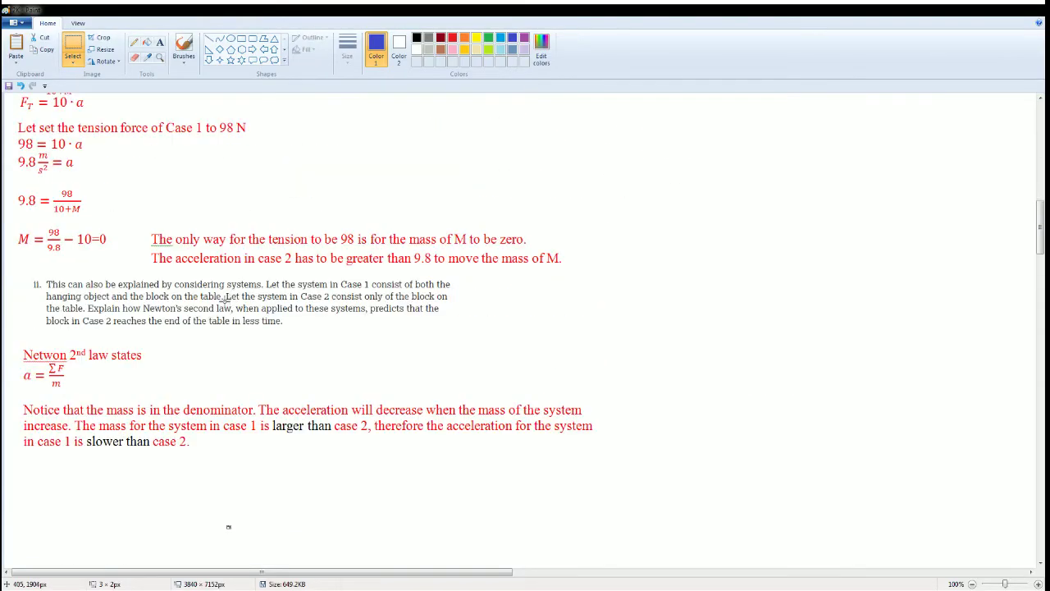
{"action": "left_click_drag", "start_coordinate": [245, 514], "coordinate": [227, 528]}
{"action": "scroll", "coordinate": [146, 432], "scroll_direction": "up", "scroll_amount": 5}
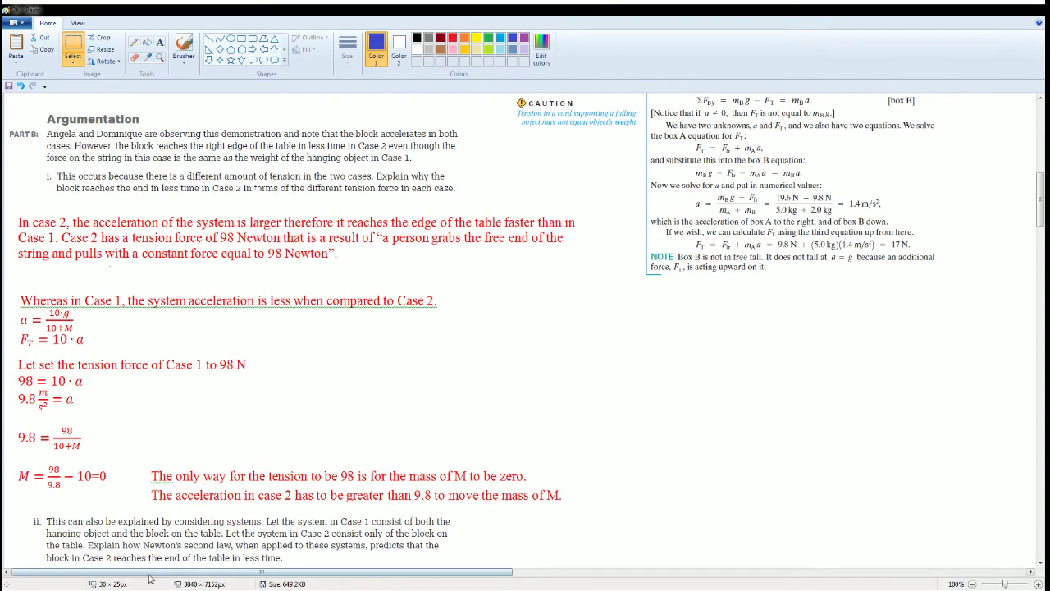
Zoom to 200% on Example 4-20's solution showing the 1.4 m/s² and 17 N results
{"action": "left_click_drag", "start_coordinate": [164, 572], "coordinate": [343, 563]}
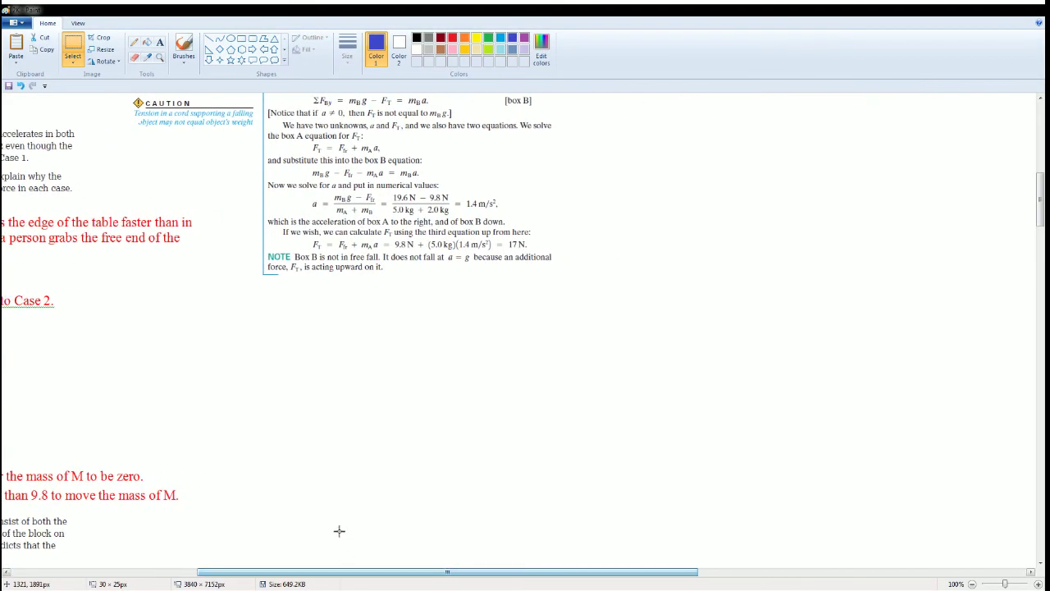
{"action": "scroll", "coordinate": [328, 536], "scroll_direction": "up", "scroll_amount": 5}
{"action": "scroll", "coordinate": [329, 537], "scroll_direction": "up", "scroll_amount": 1}
{"action": "scroll", "coordinate": [329, 537], "scroll_direction": "down", "scroll_amount": 3}
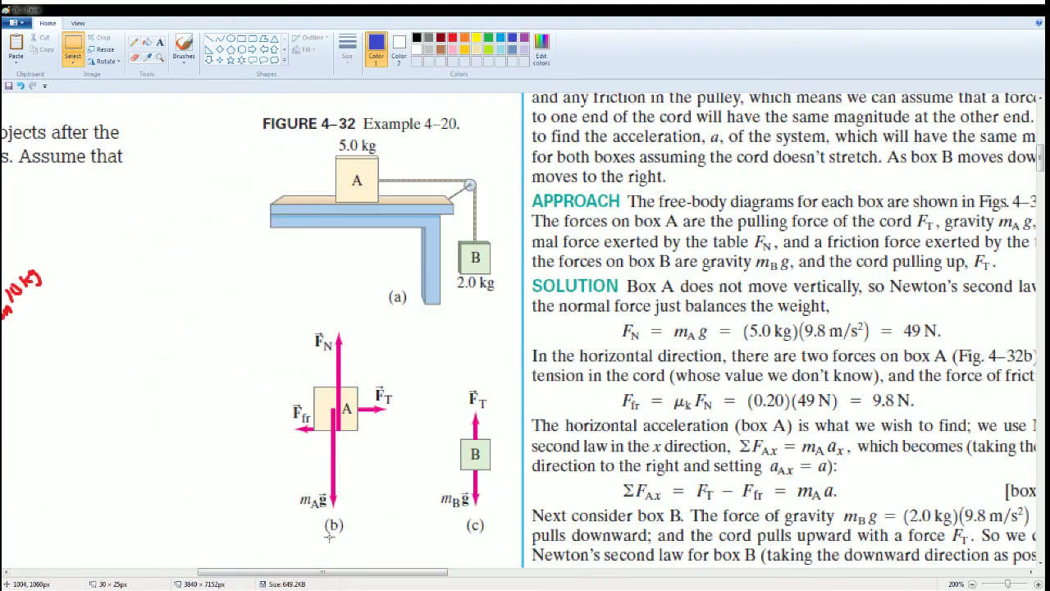
{"action": "left_click_drag", "start_coordinate": [315, 573], "coordinate": [380, 574]}
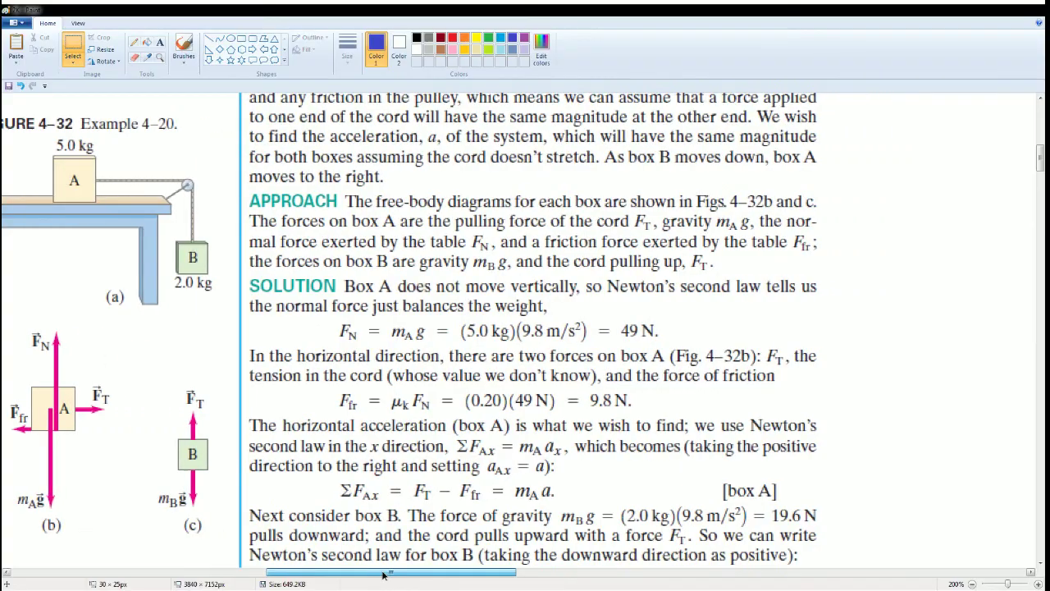
{"action": "left_click_drag", "start_coordinate": [1040, 159], "coordinate": [1039, 181]}
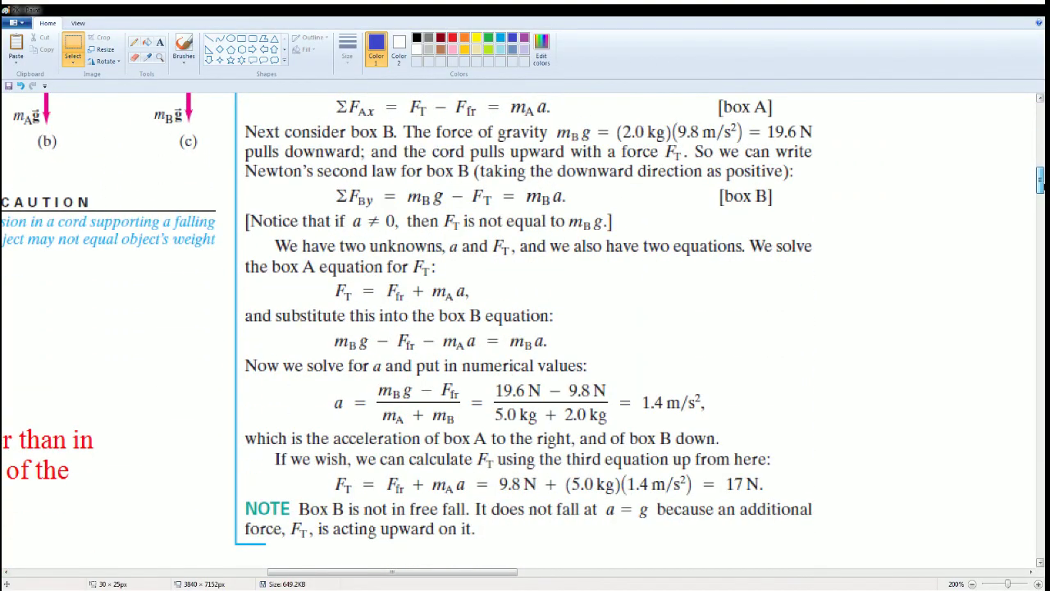